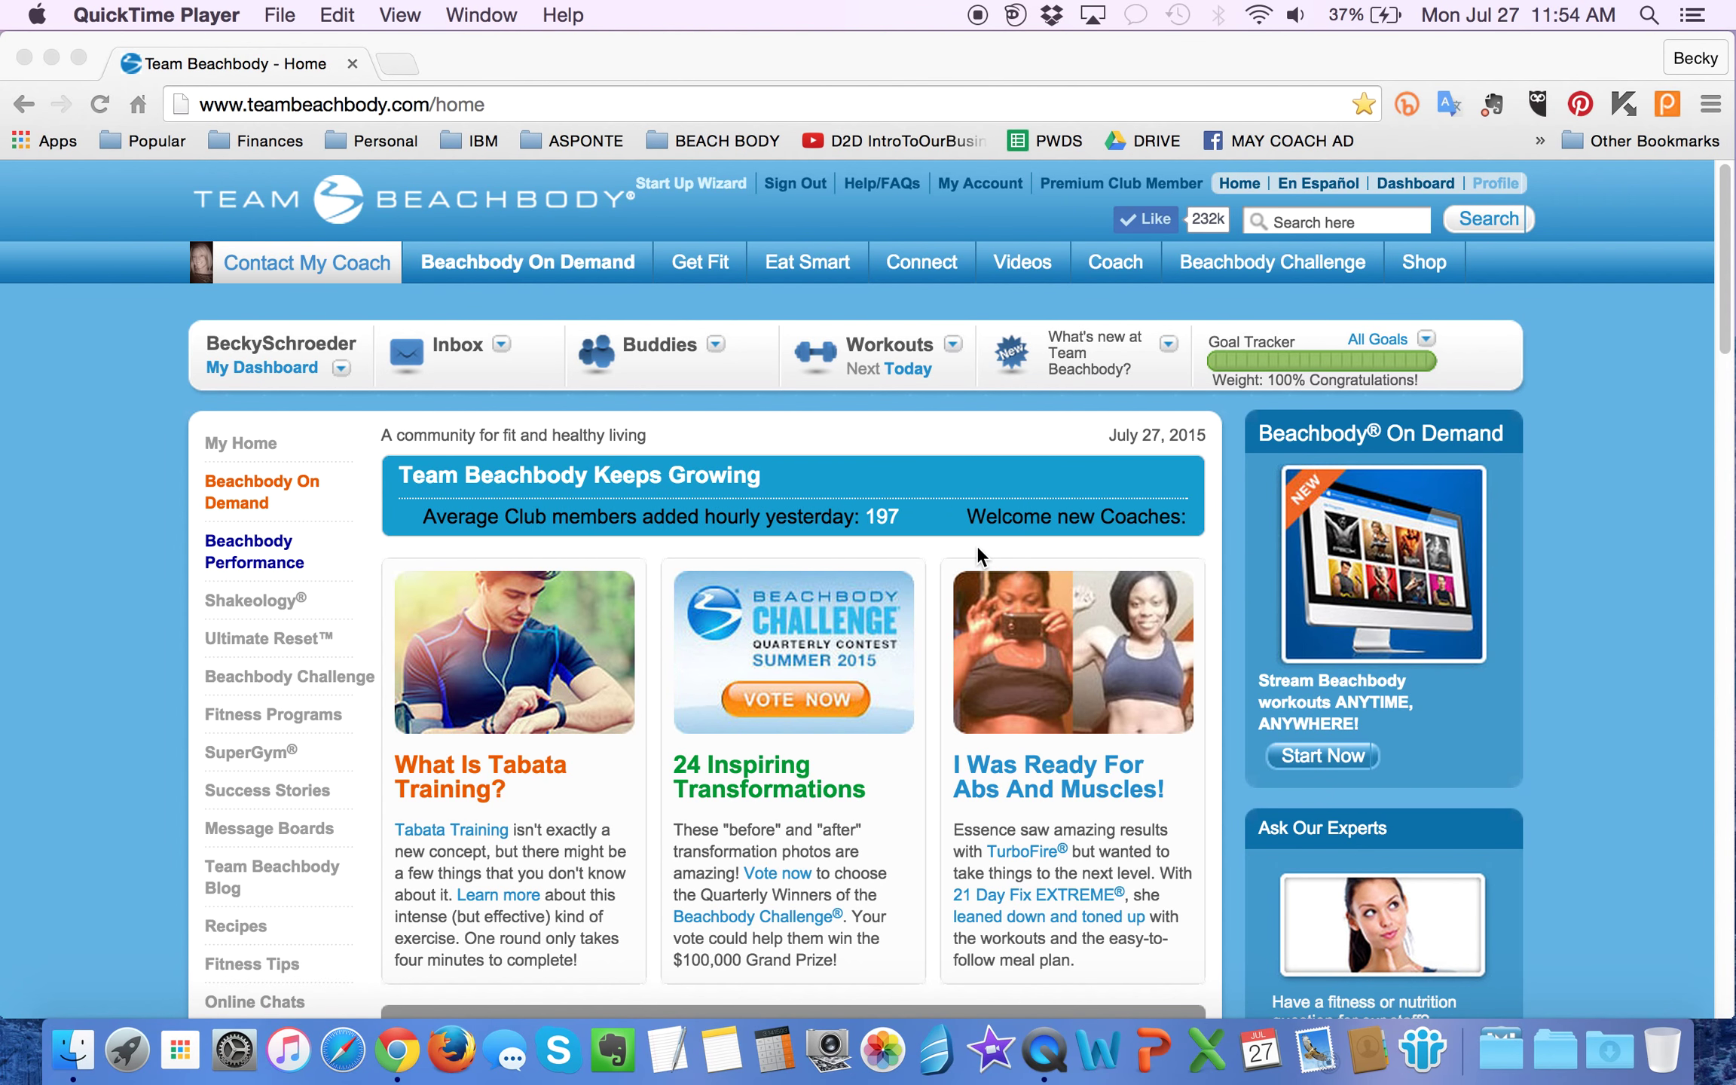
# Step: Open Coach Online Office from the Coach menu and go to its English Video Library
pyautogui.click(300, 105)
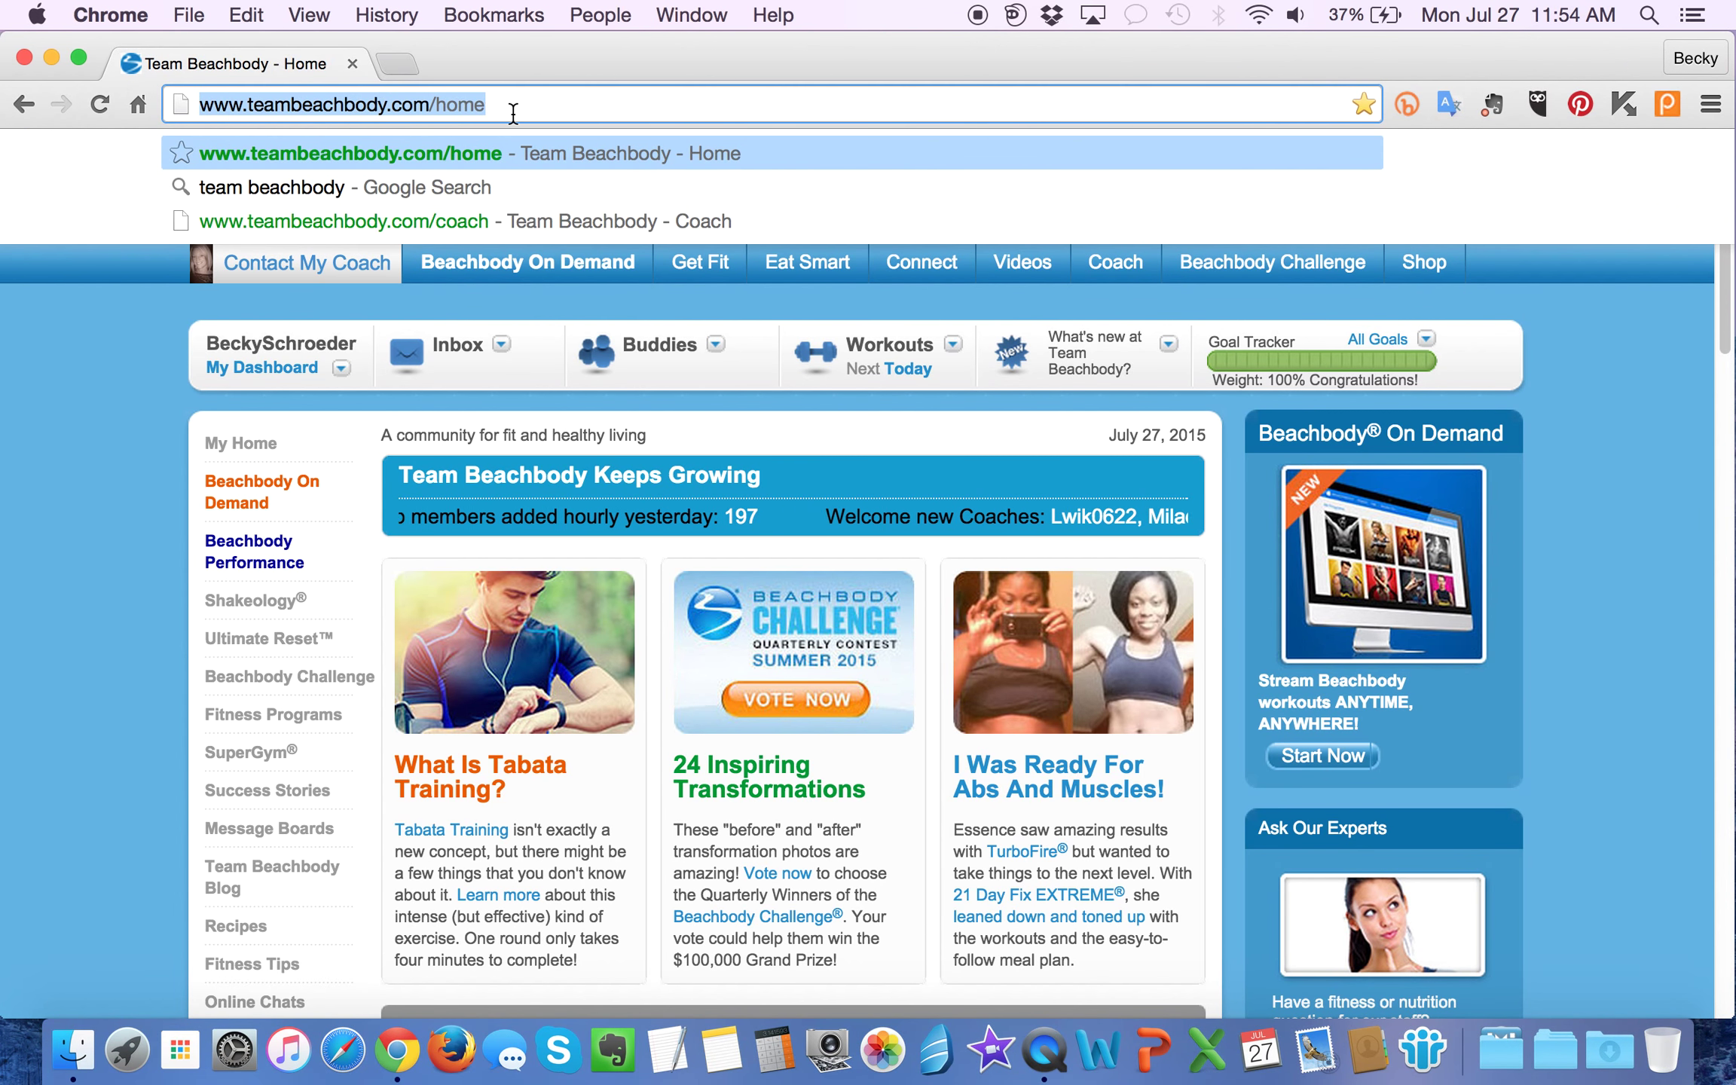
pyautogui.click(513, 113)
pyautogui.click(85, 349)
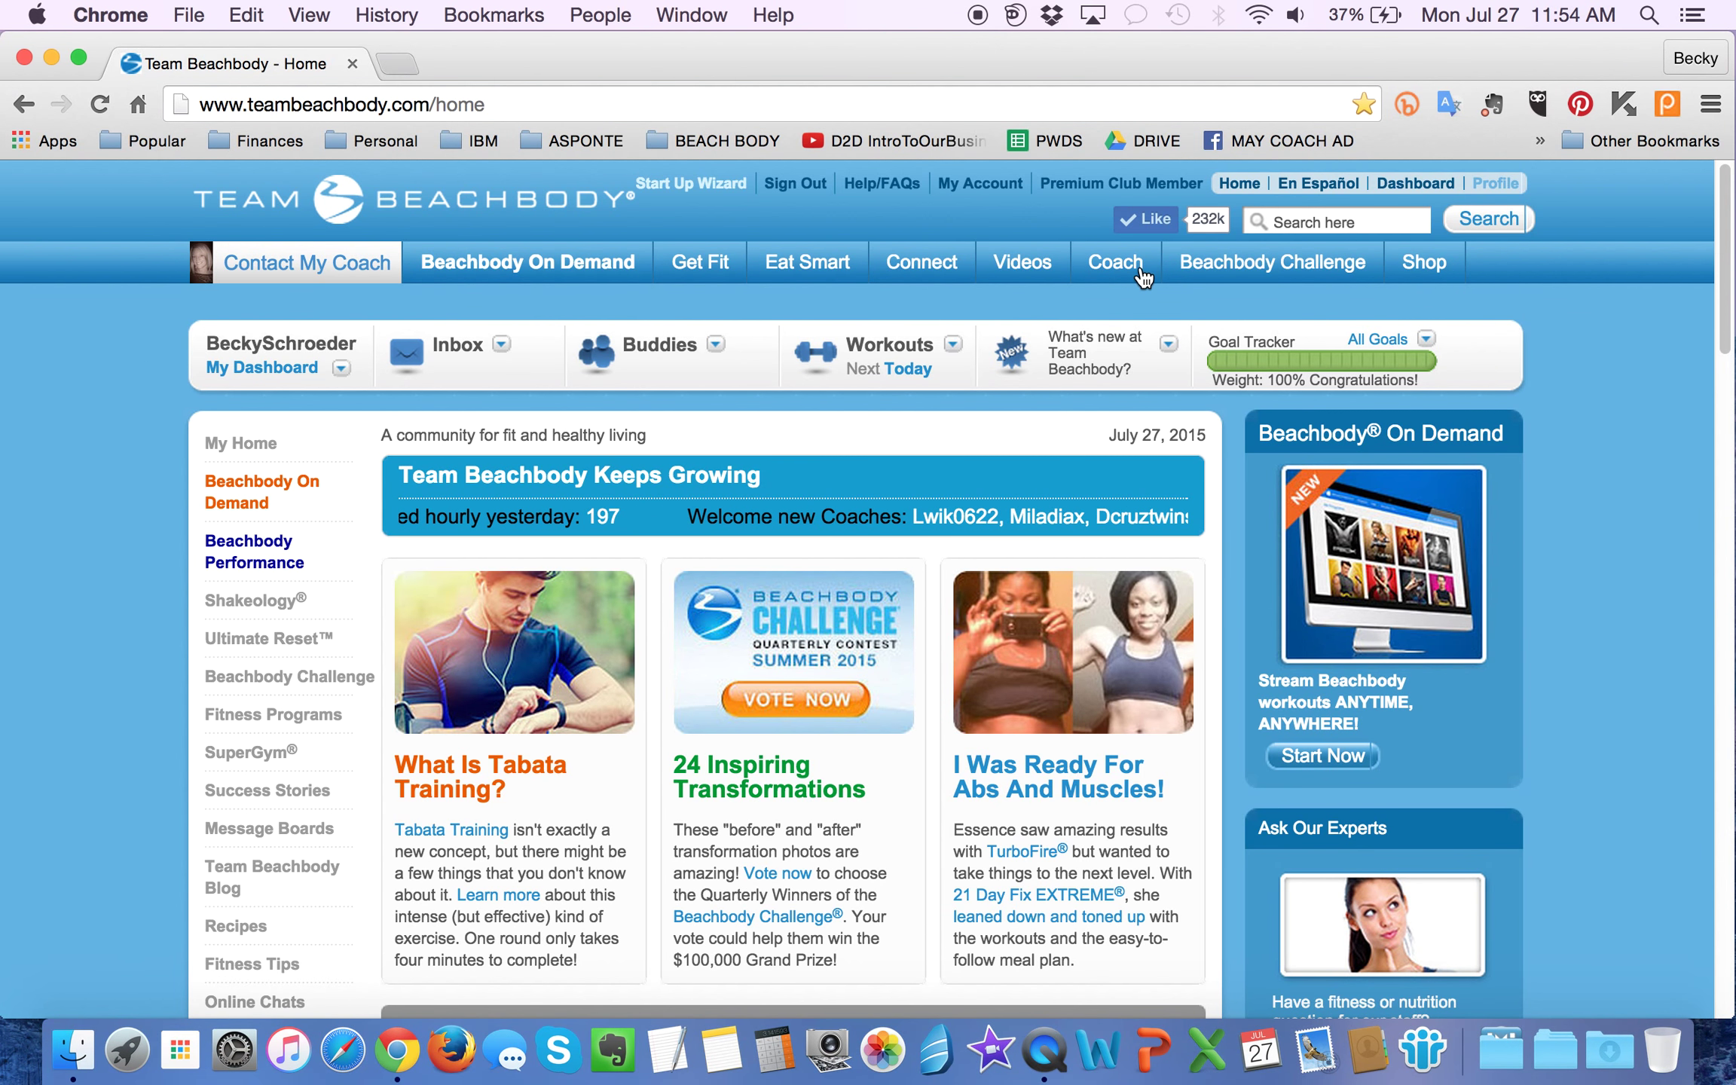
pyautogui.moveTo(1103, 288)
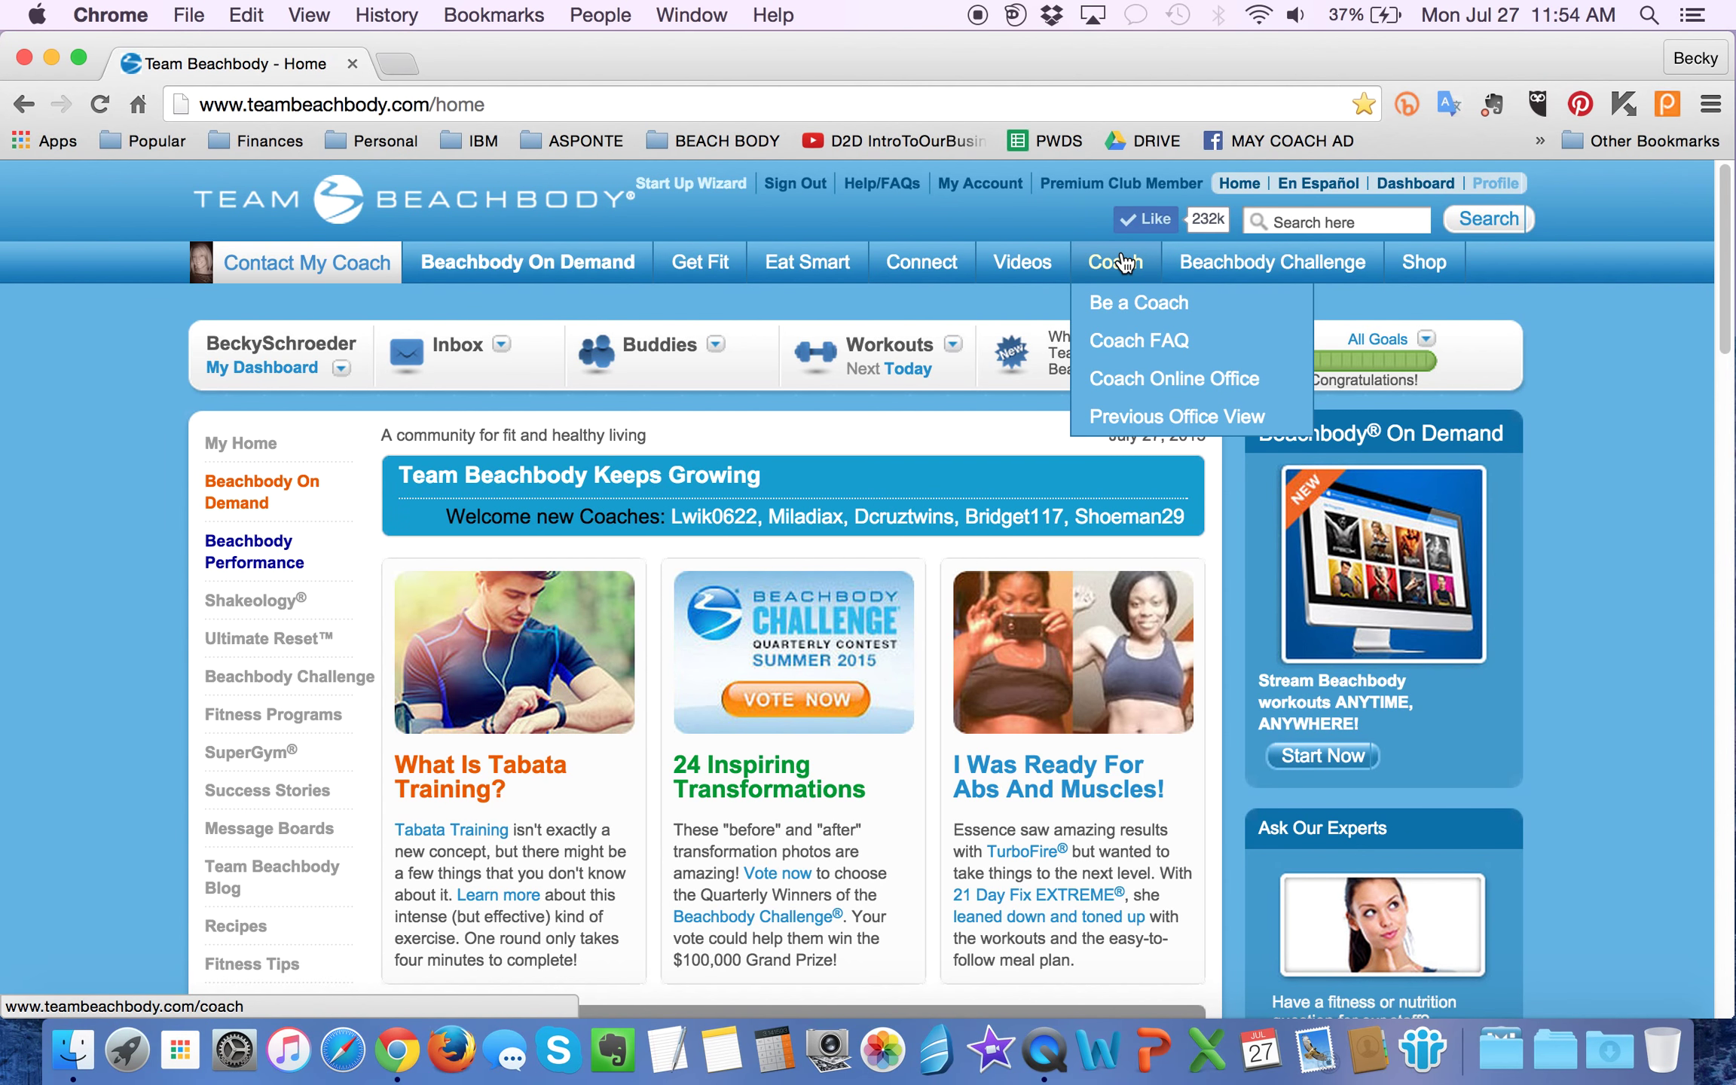
pyautogui.click(1131, 383)
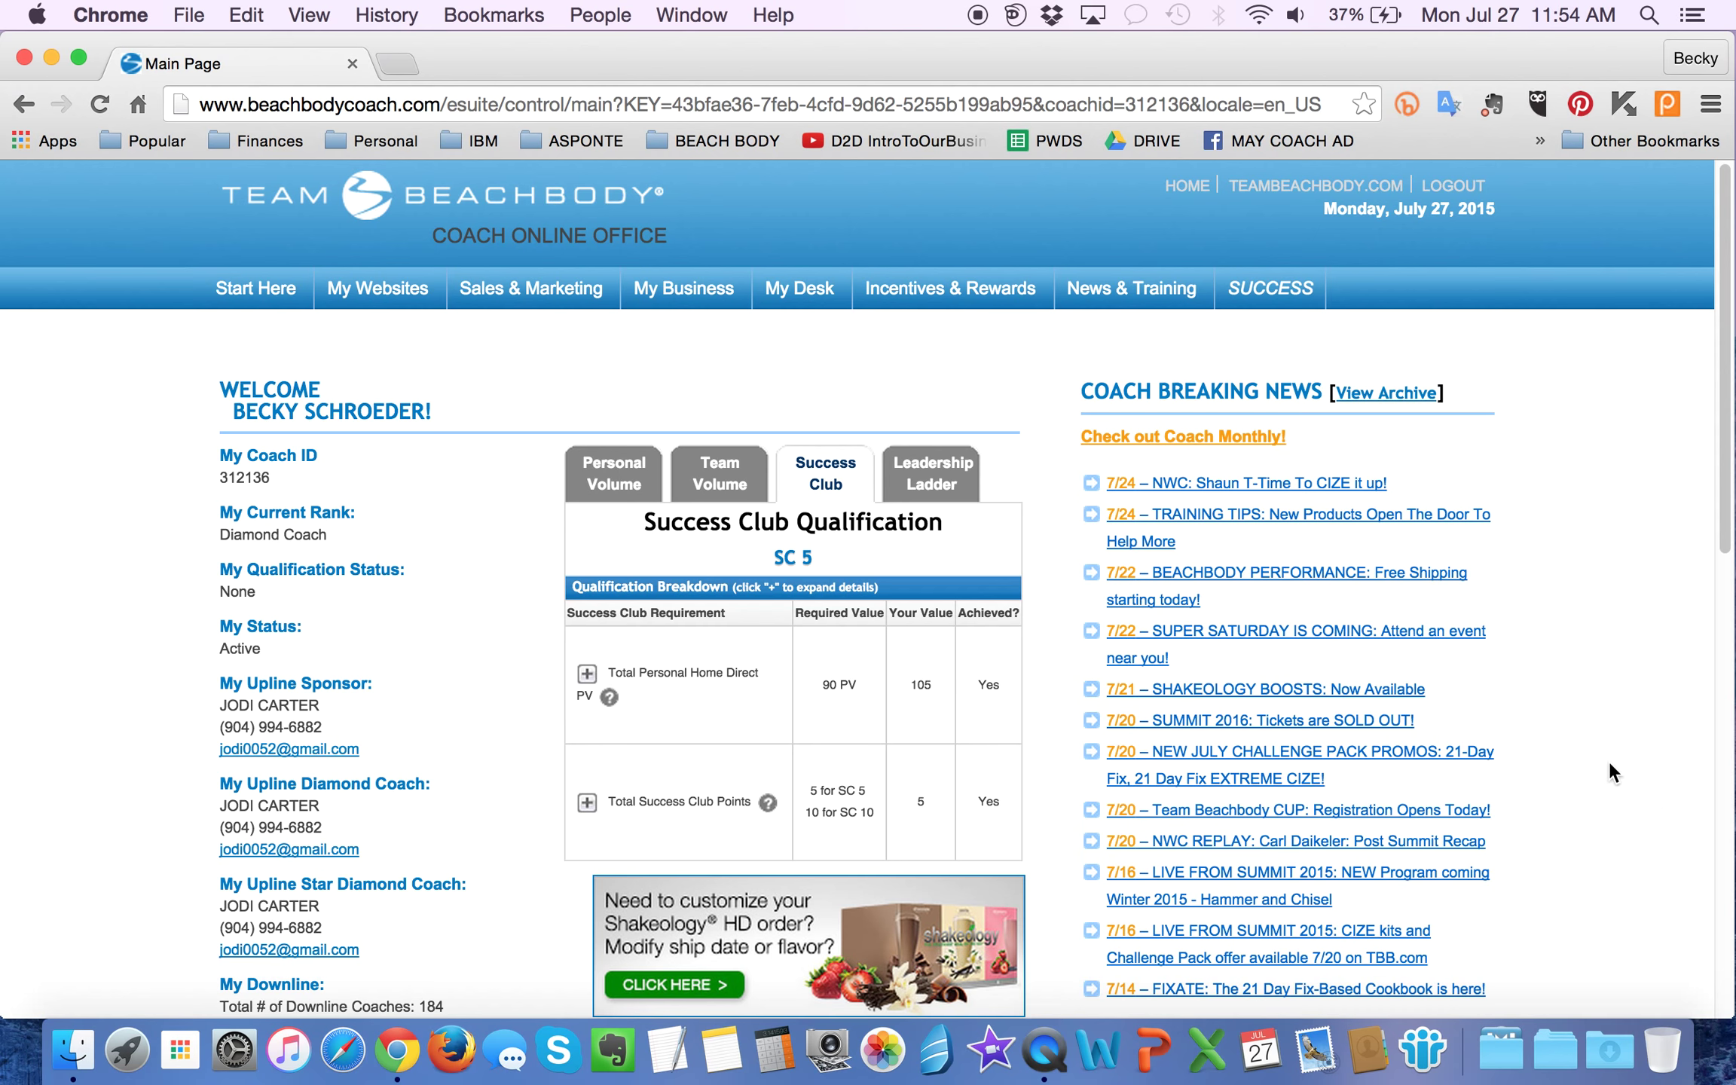
pyautogui.scroll(-7, 1609, 761)
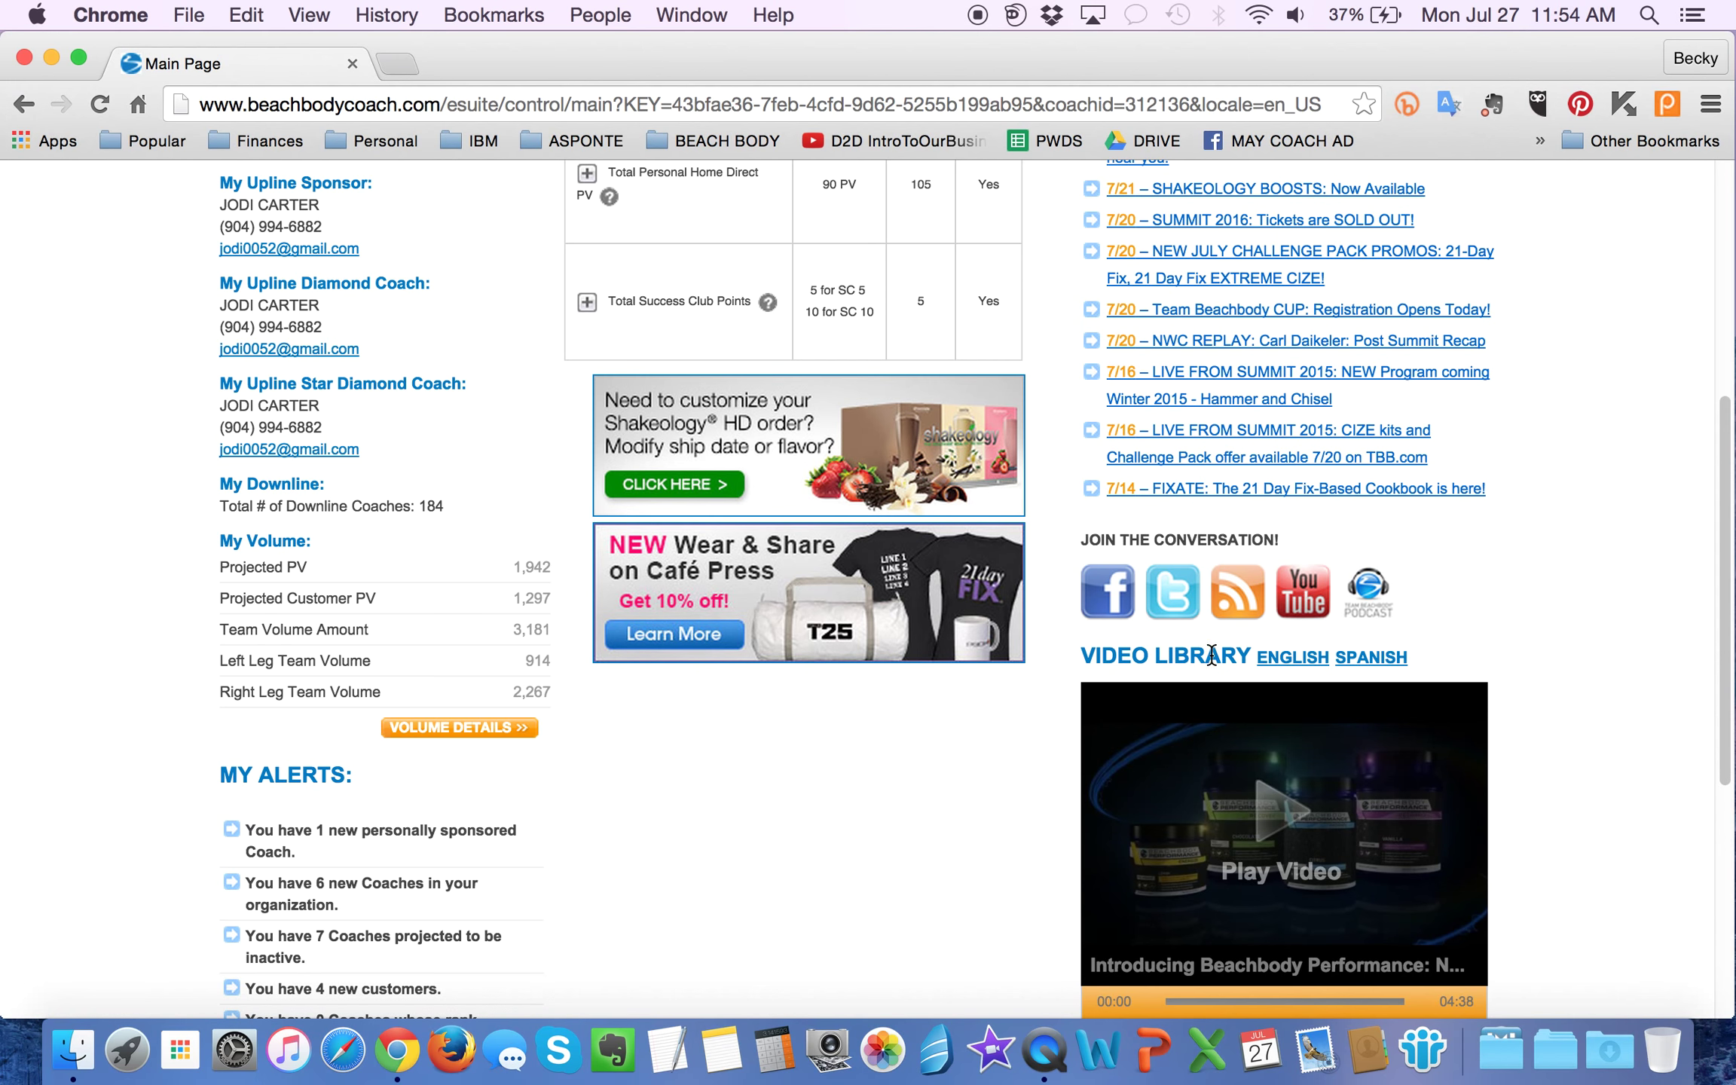
pyautogui.click(1292, 659)
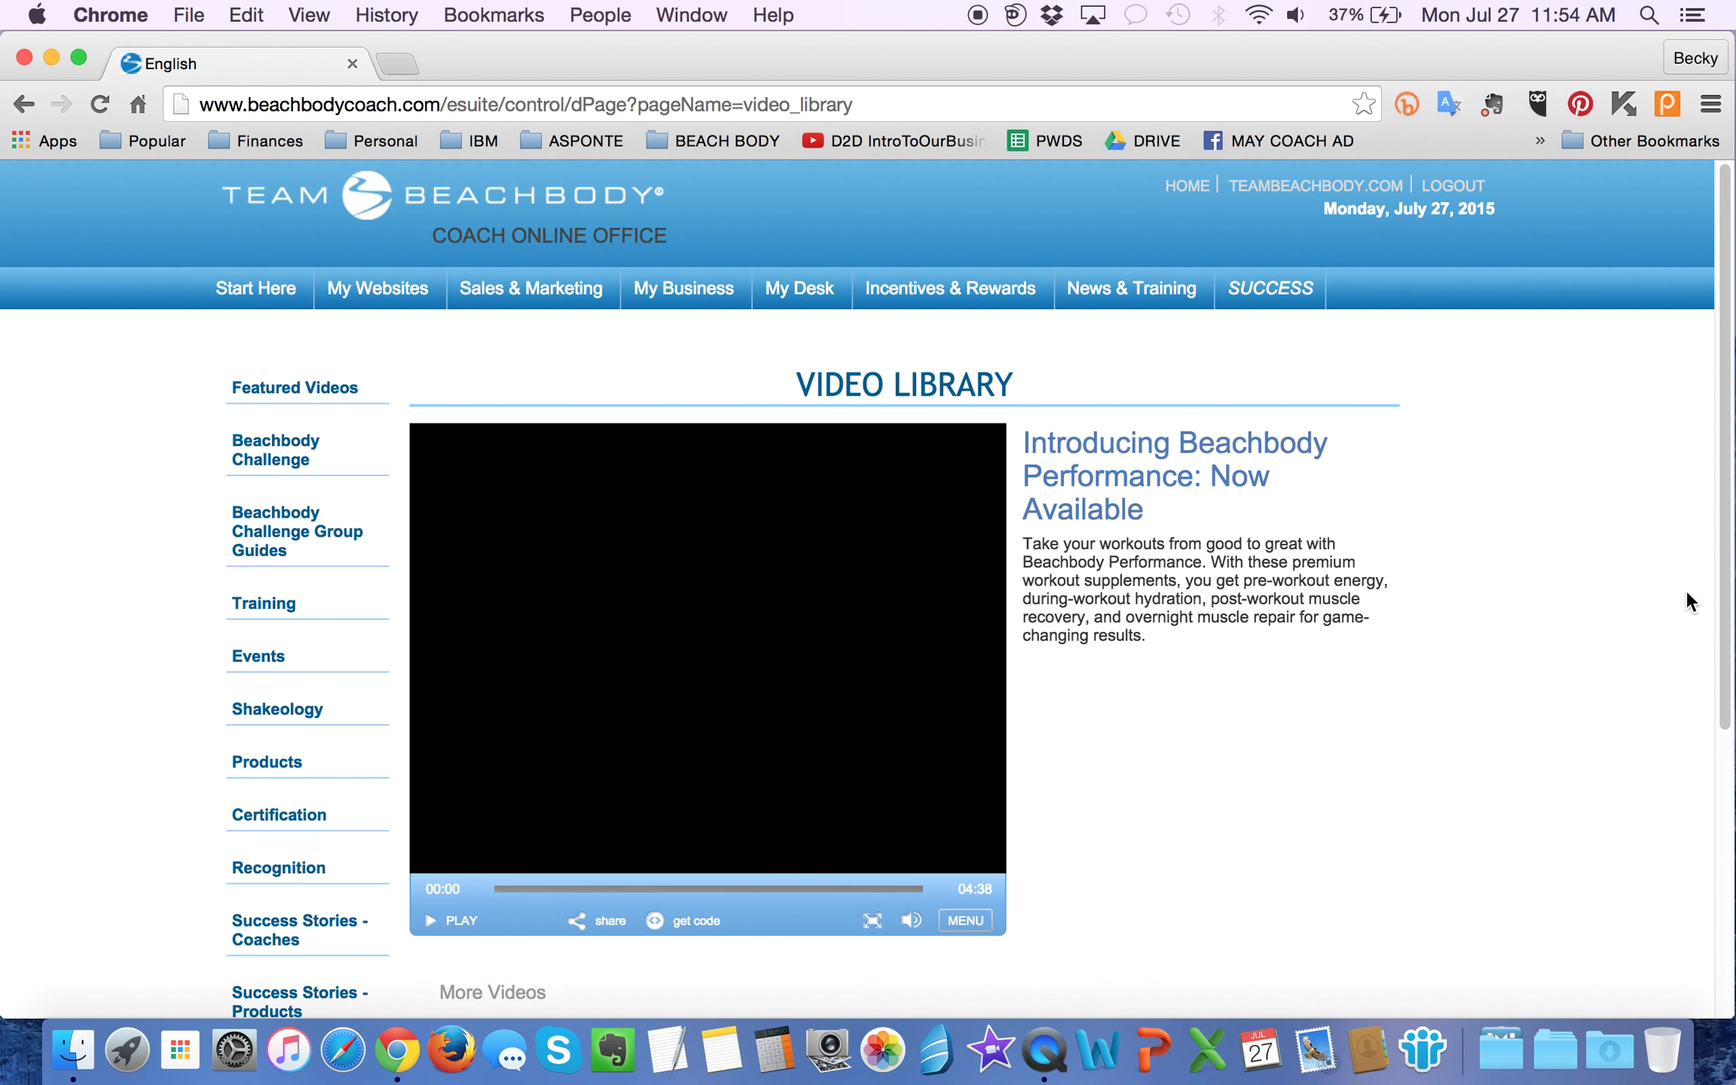
# Step: Page the More Videos carousel forward and back past the Shakeology Boosts videos
pyautogui.scroll(-3, 1683, 682)
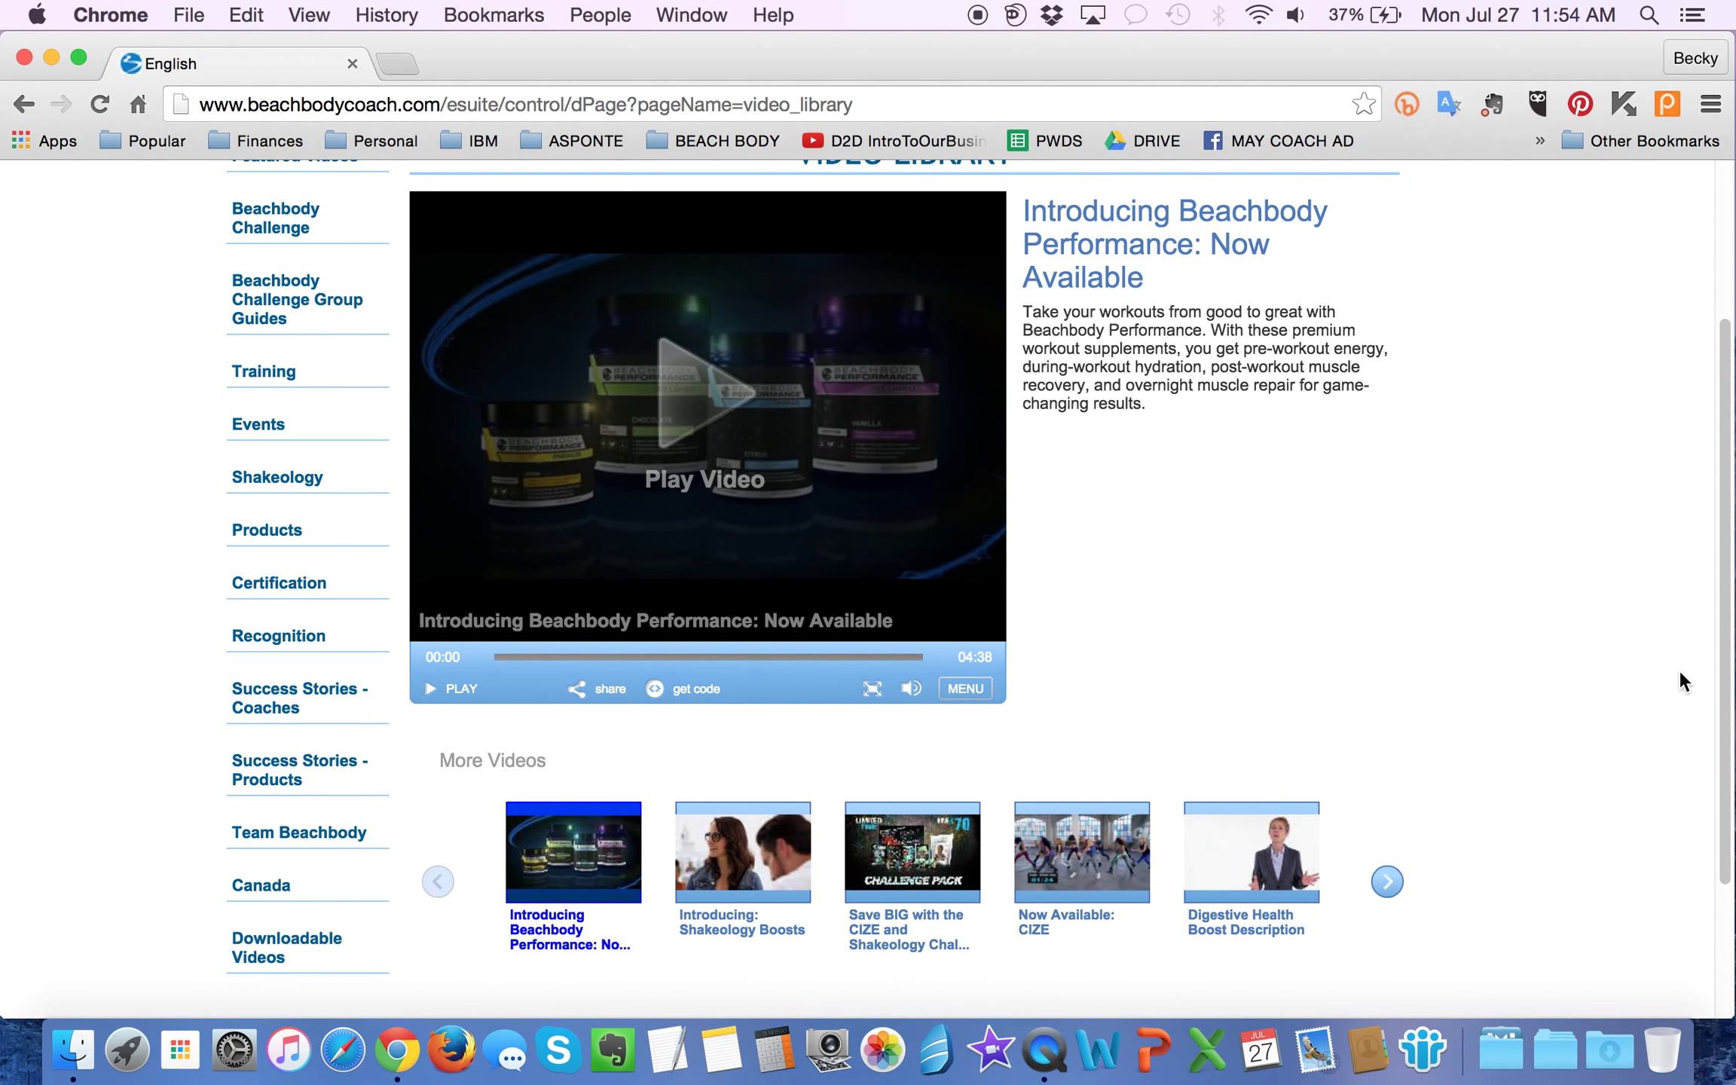
pyautogui.scroll(1, 101, 418)
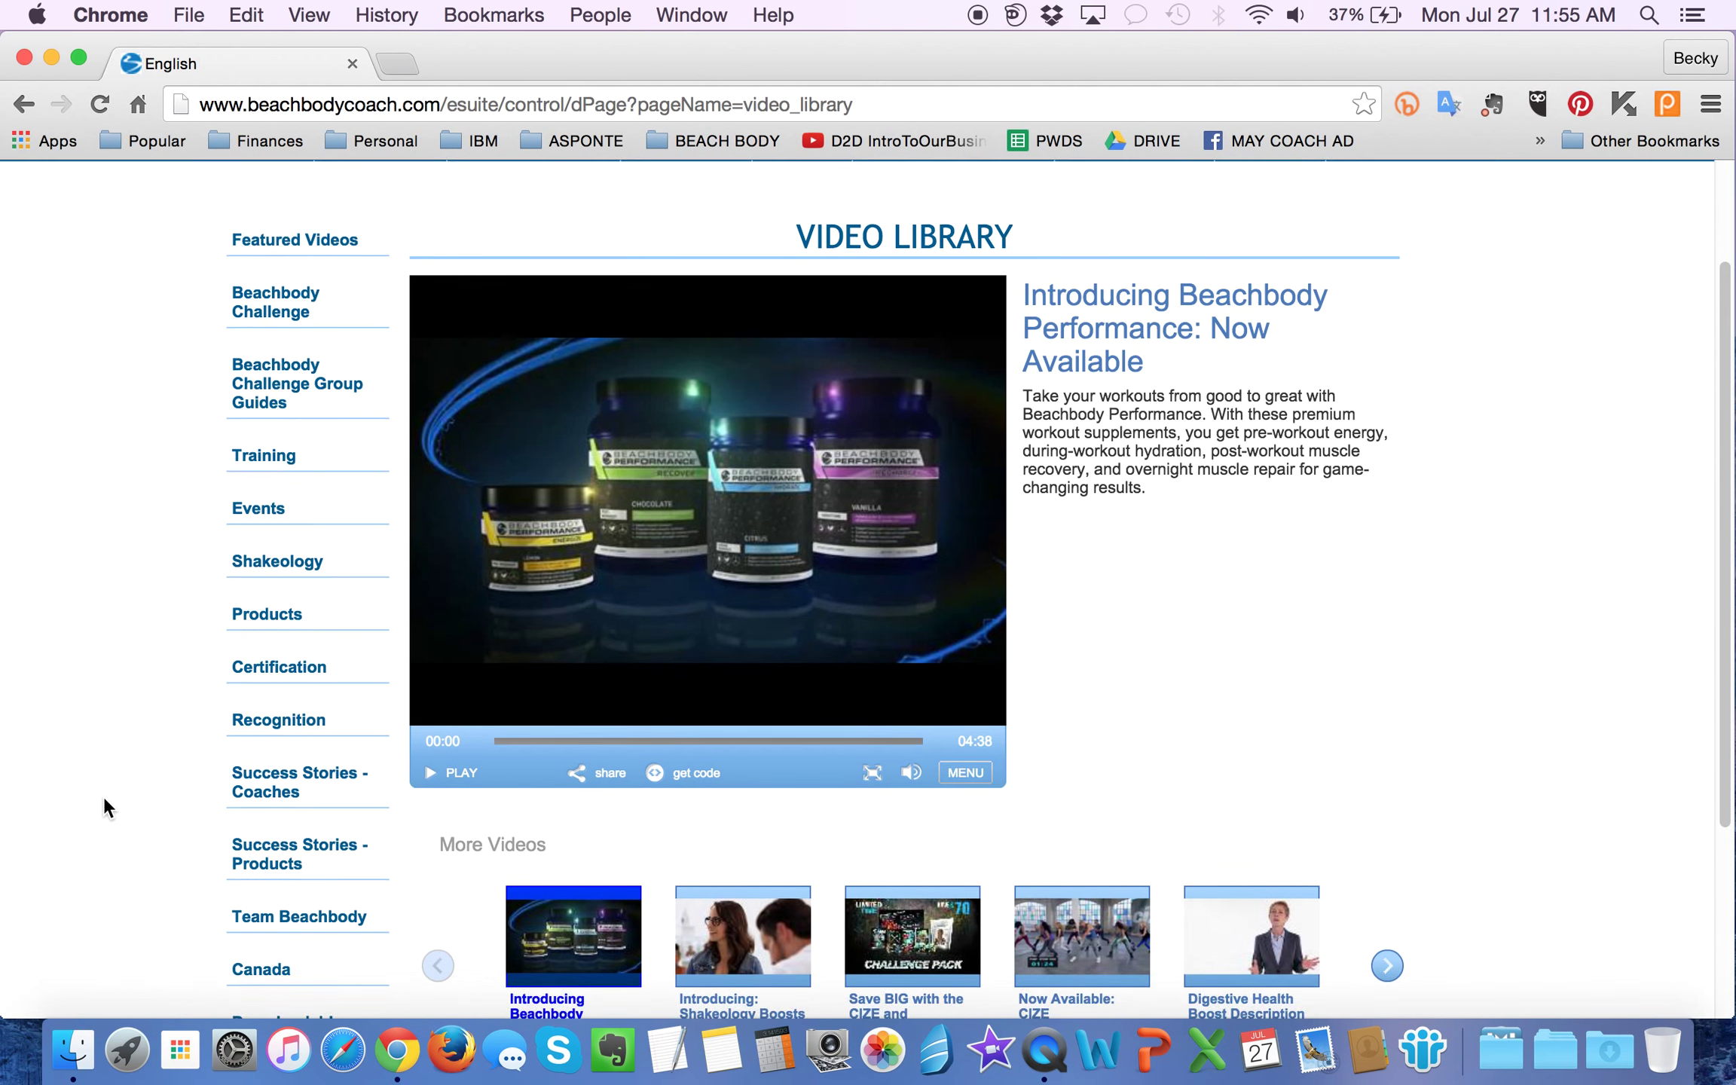
pyautogui.scroll(-2, 104, 800)
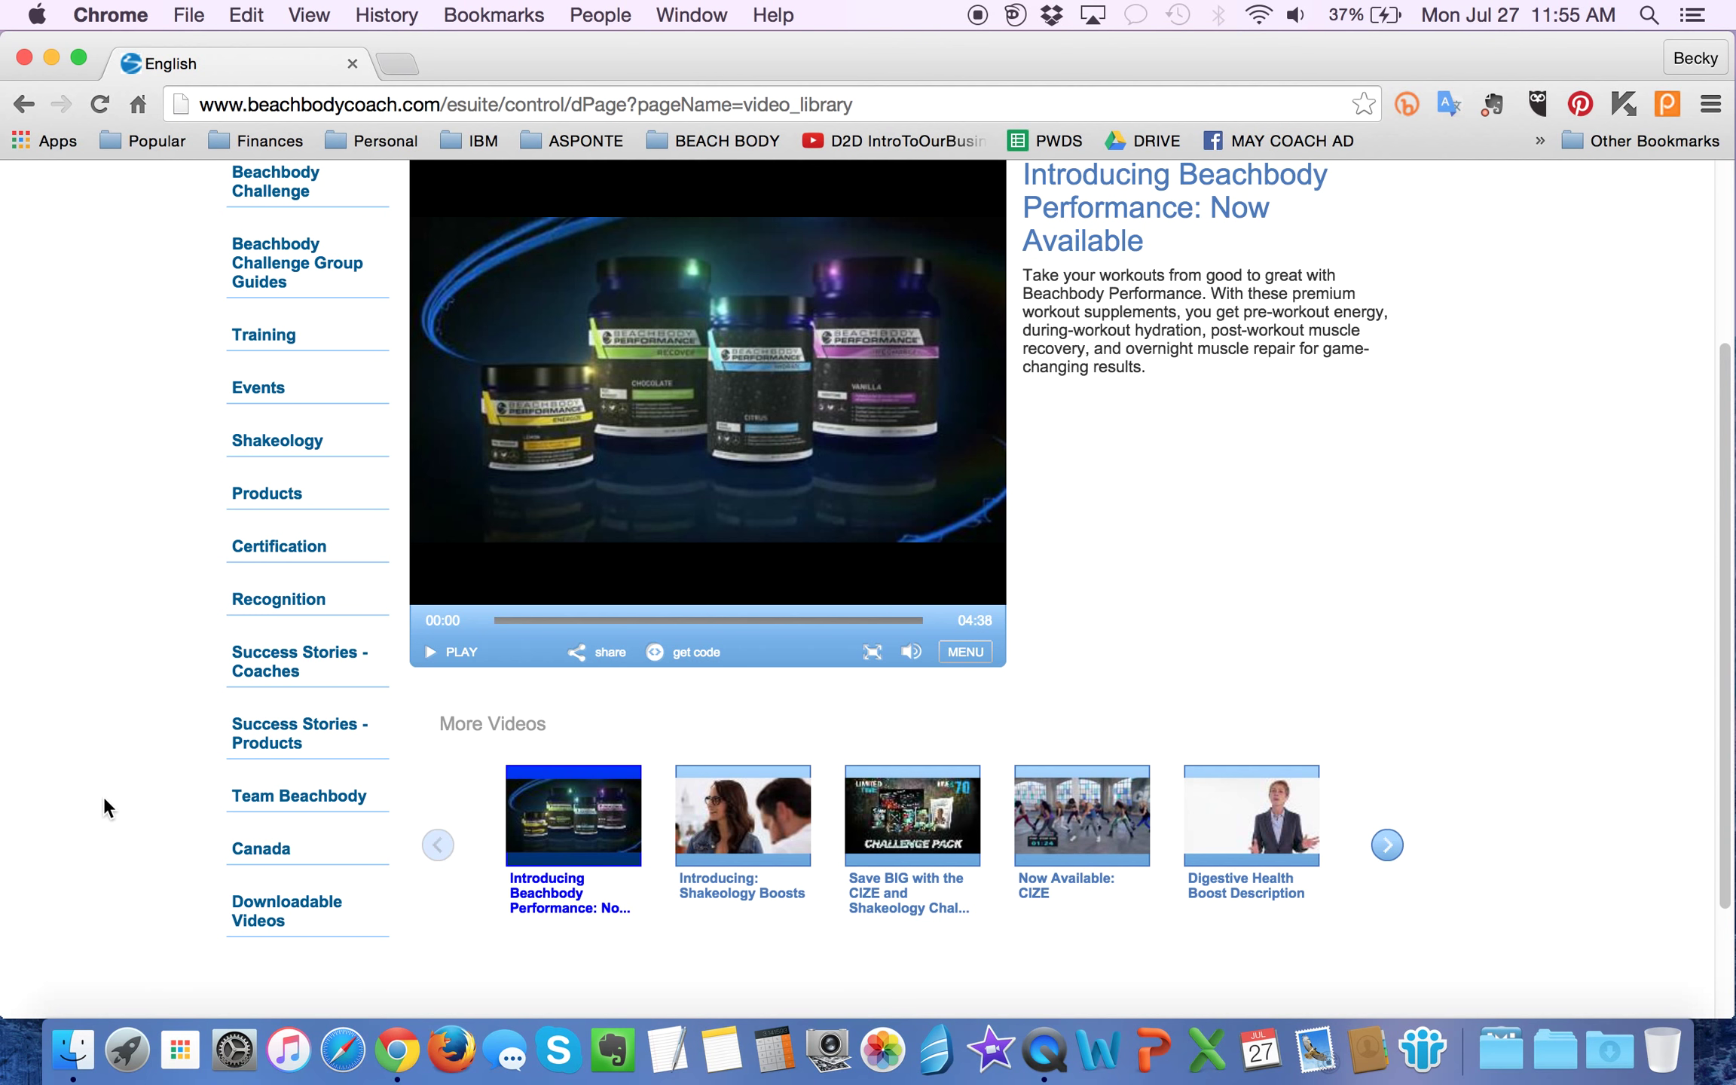
pyautogui.scroll(2, 105, 800)
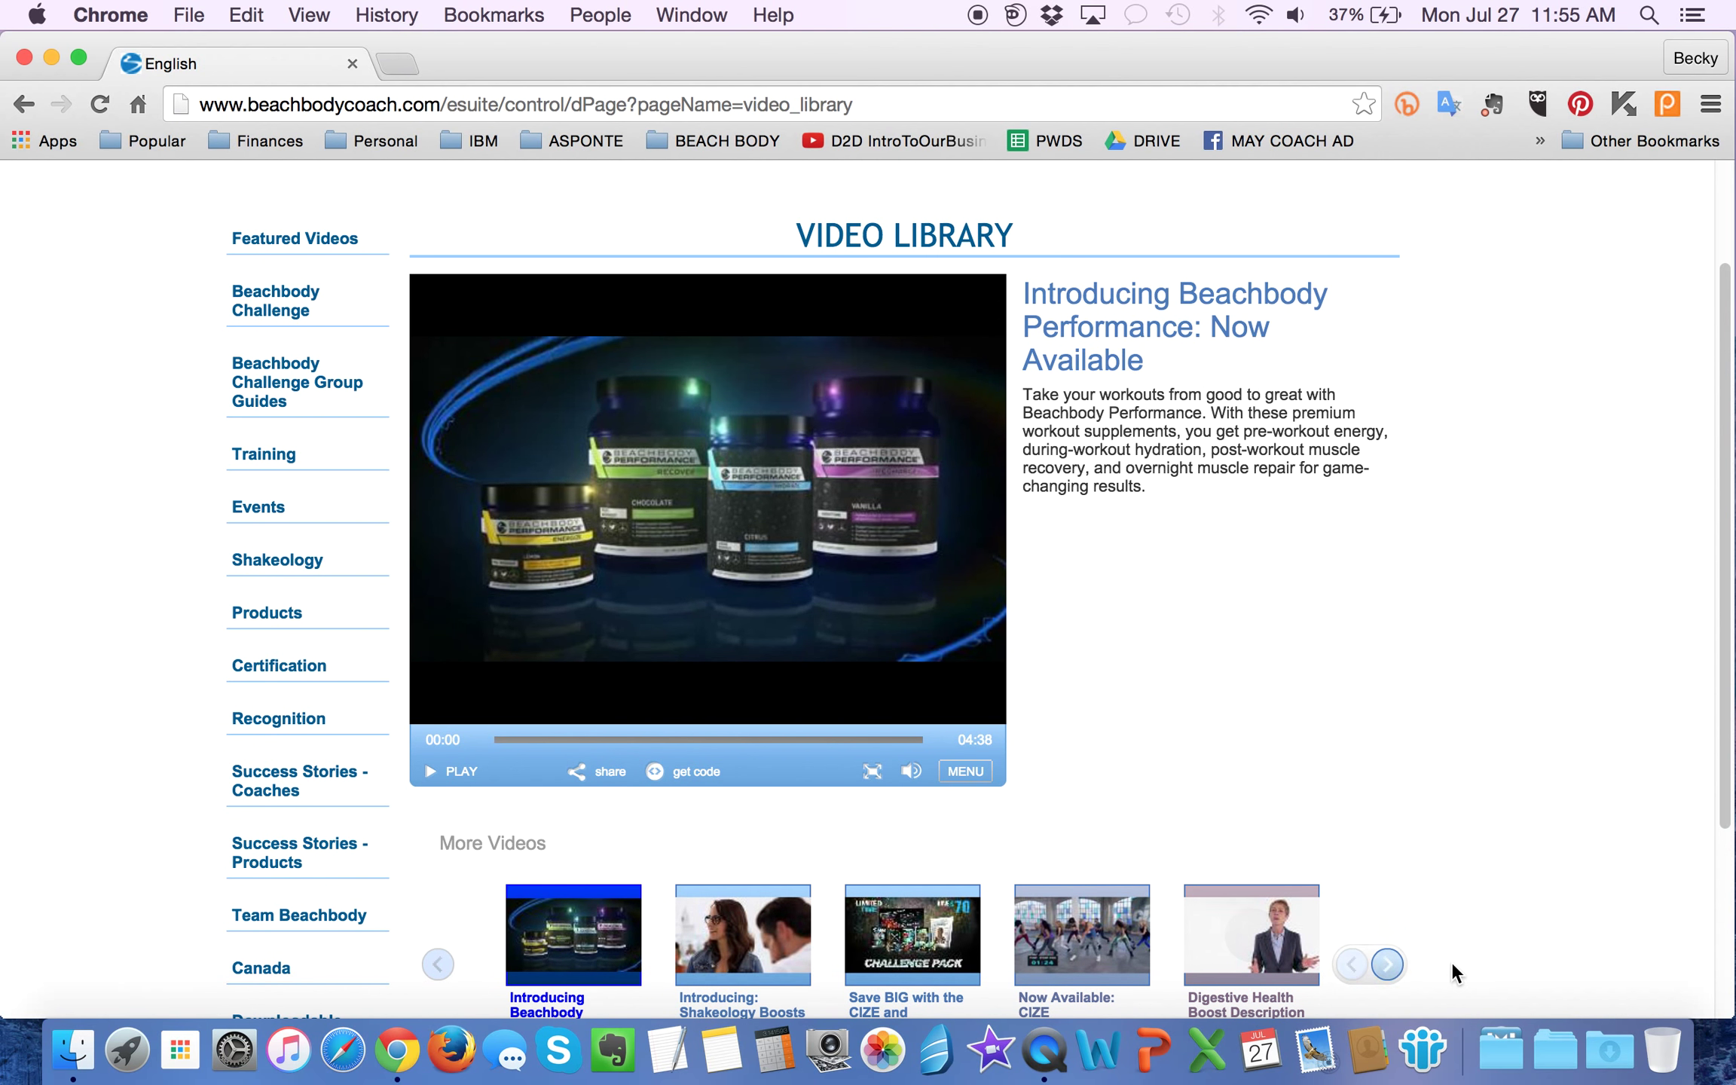
pyautogui.click(1387, 965)
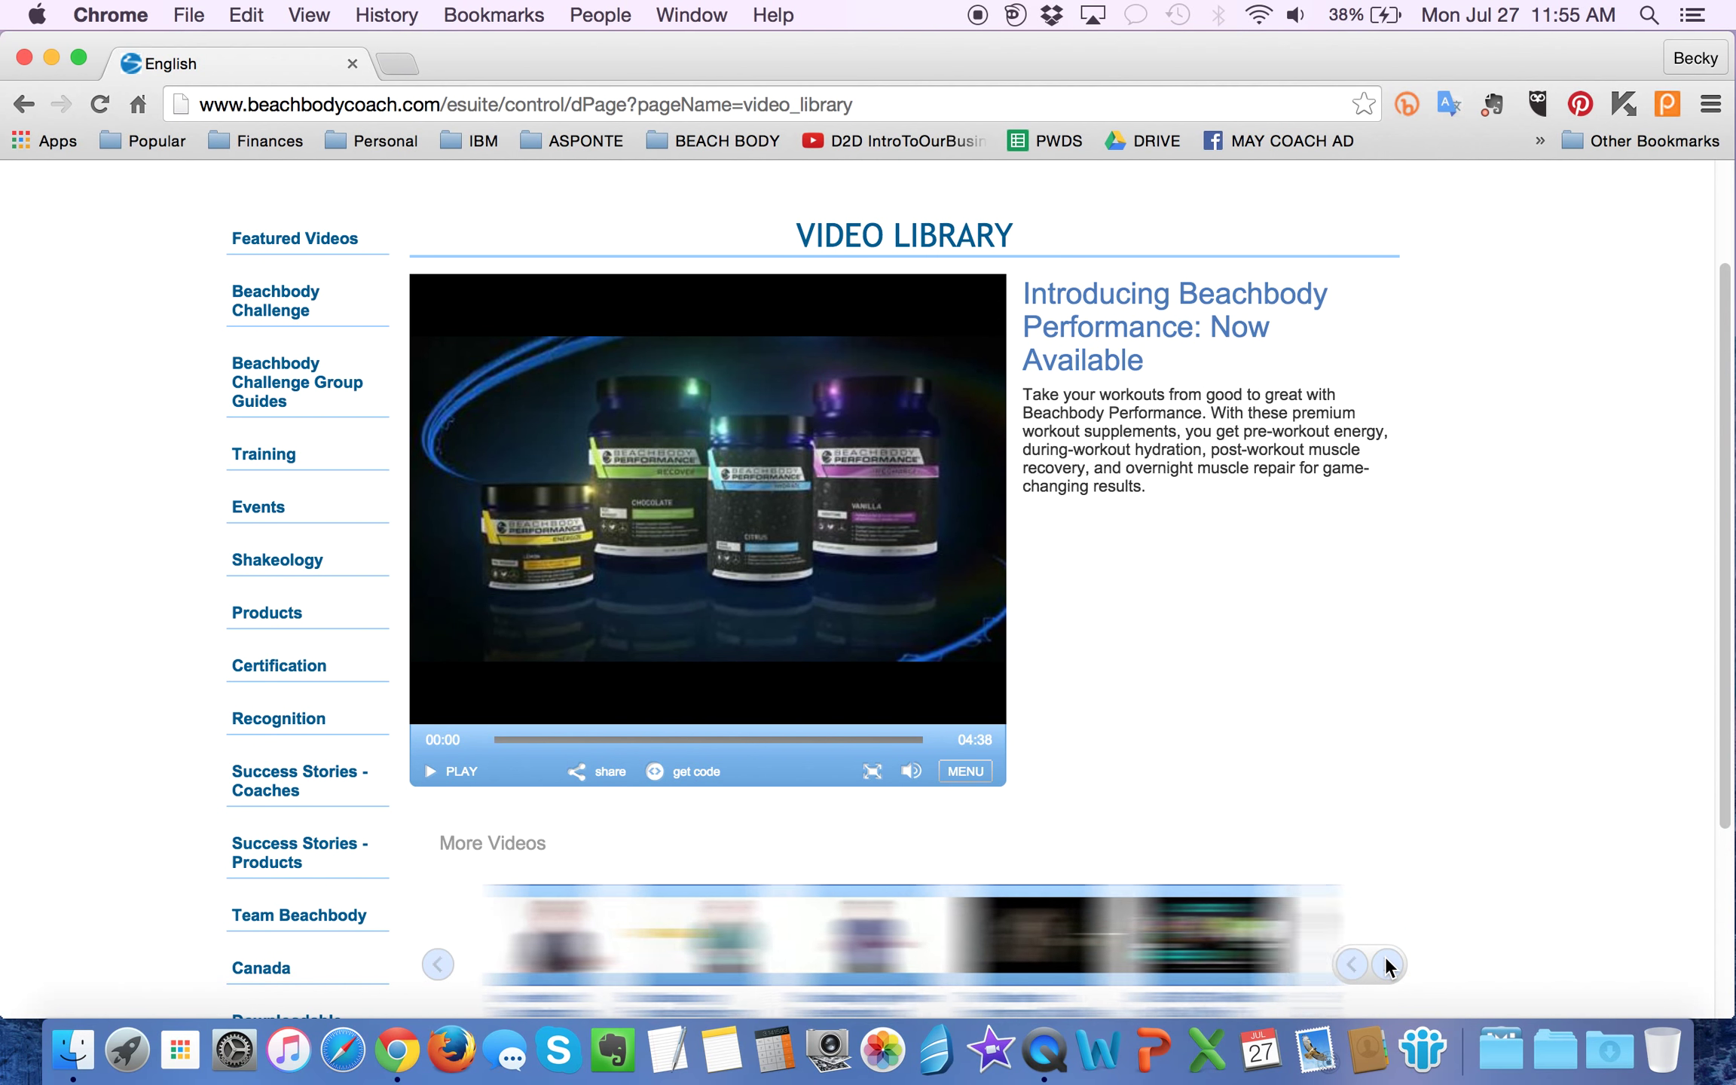
pyautogui.click(1388, 967)
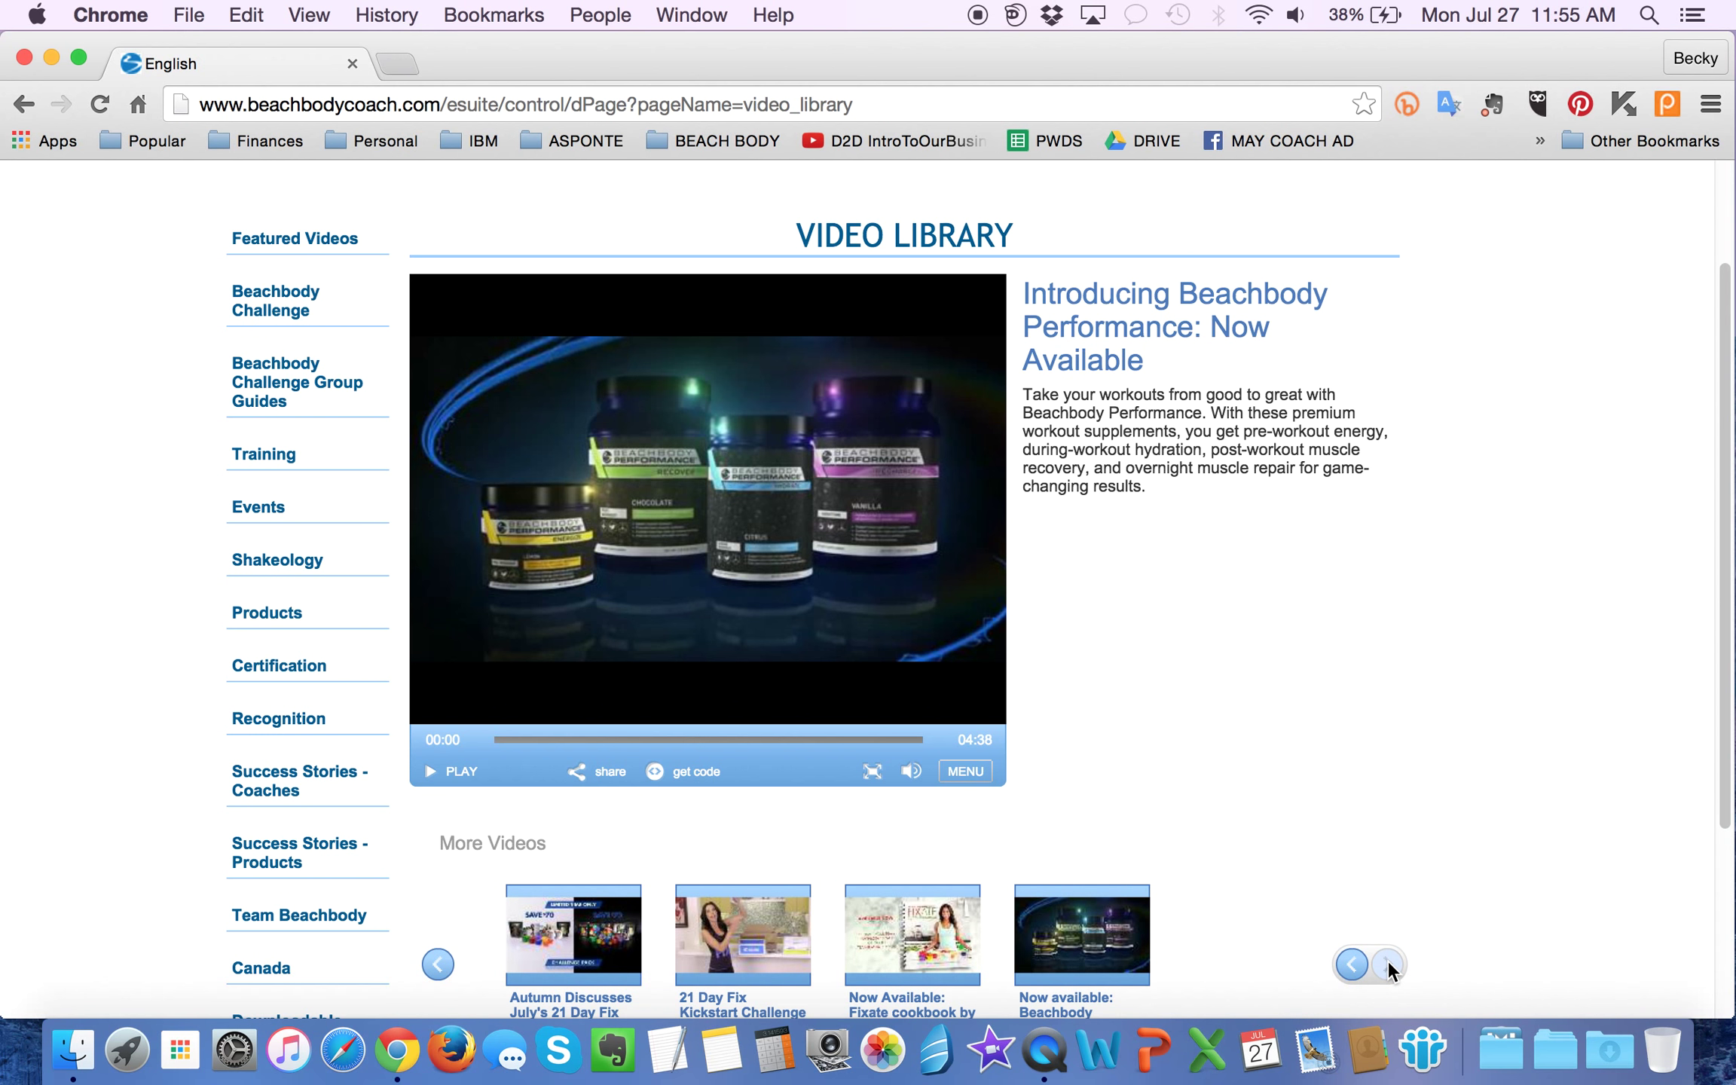
pyautogui.click(1354, 961)
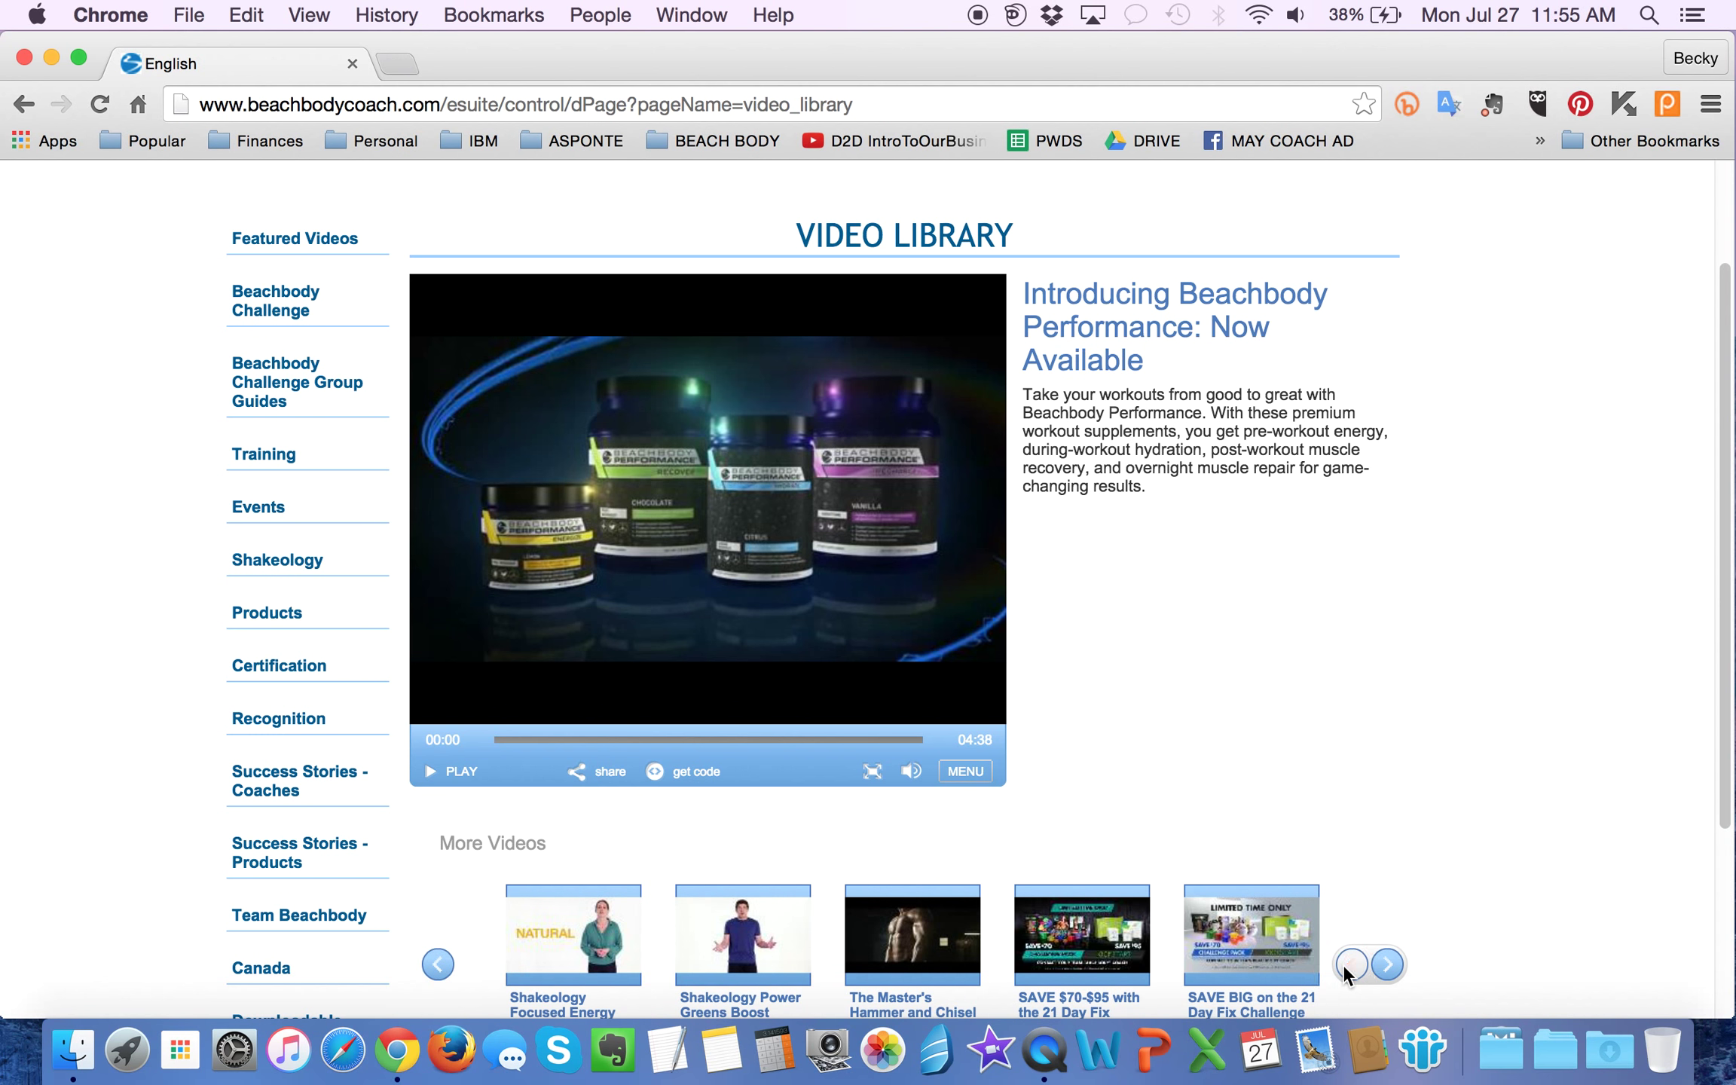
pyautogui.click(1344, 966)
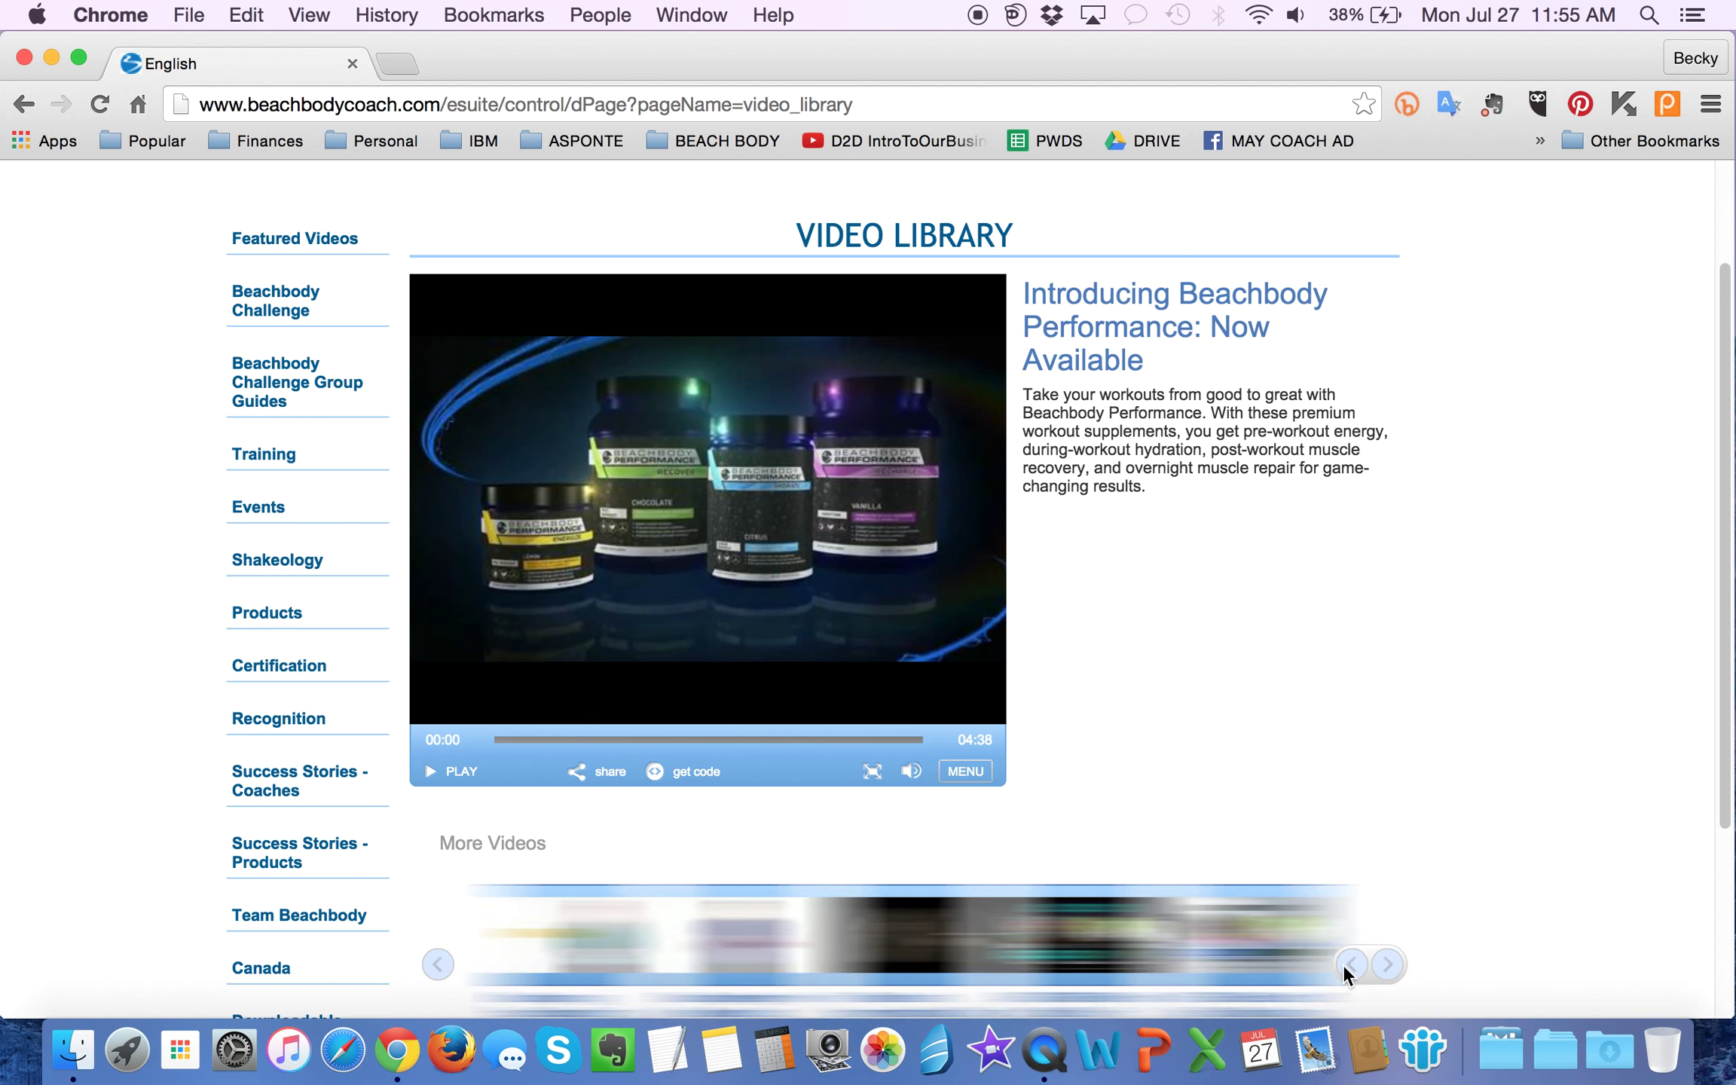
# Step: Show the Most Popular Shakeology videos, then play and pause 'What Is Shakeology'
pyautogui.click(257, 572)
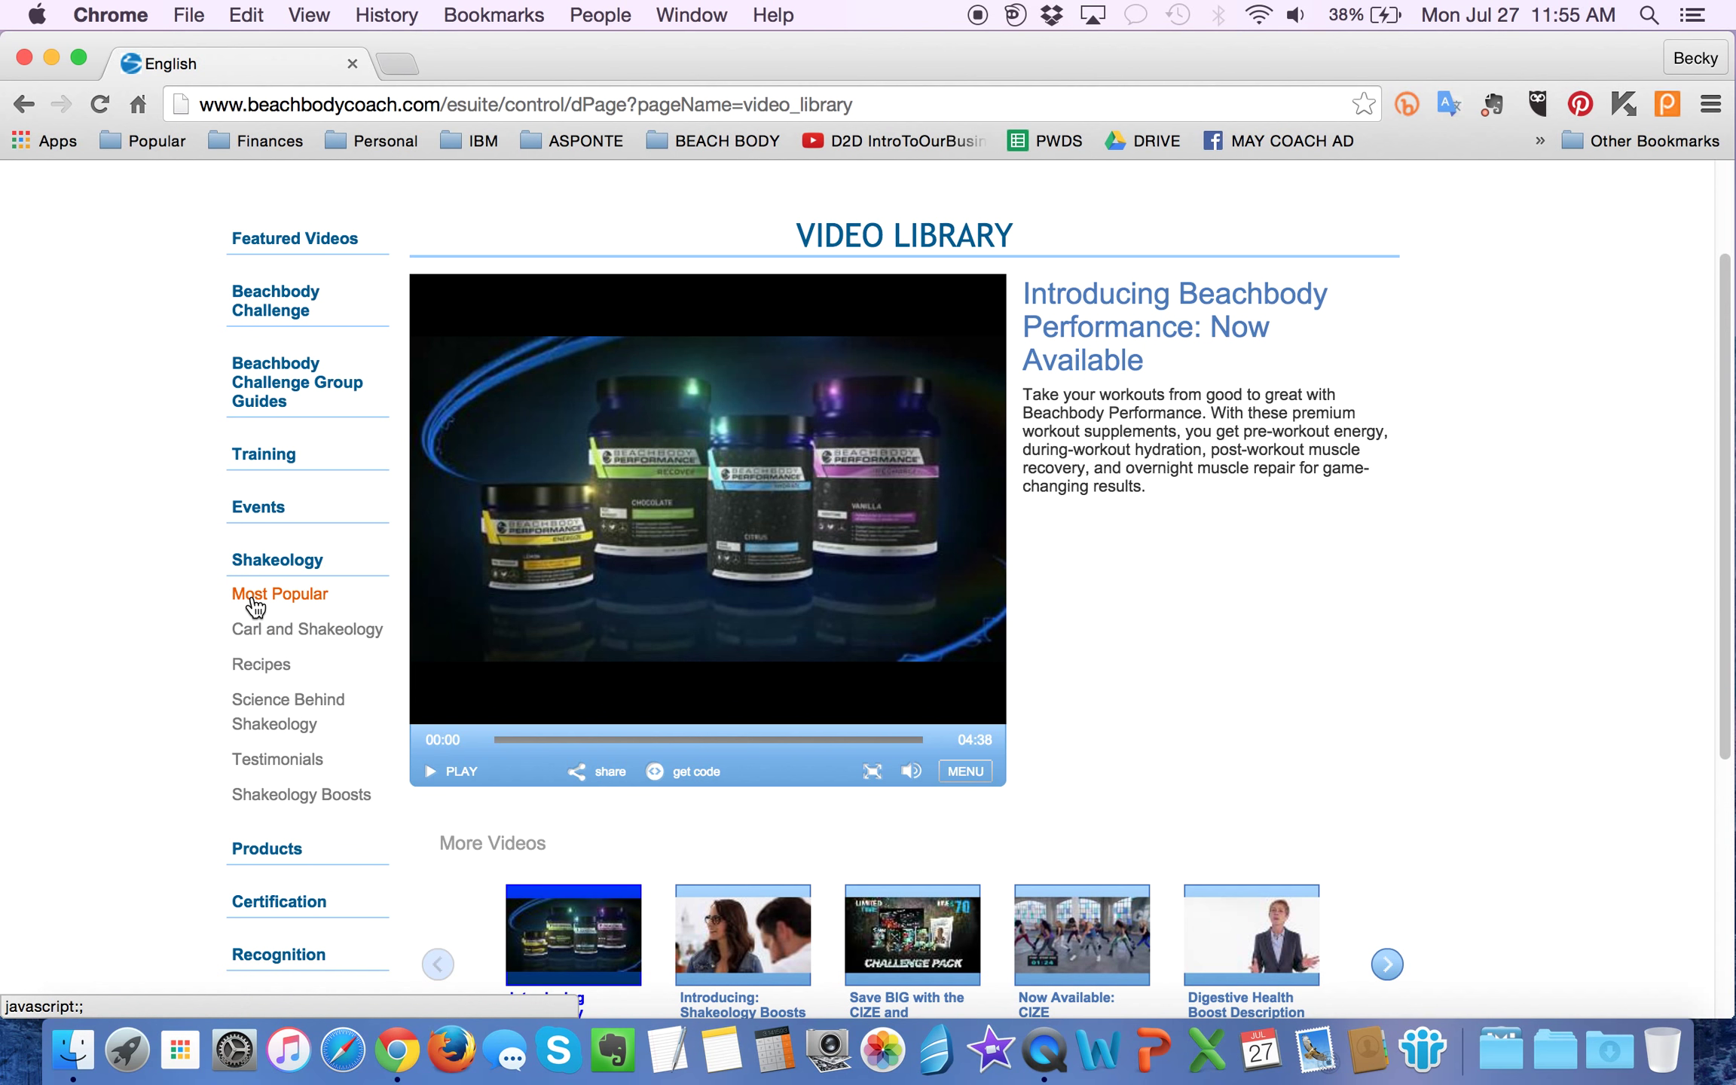
pyautogui.click(256, 603)
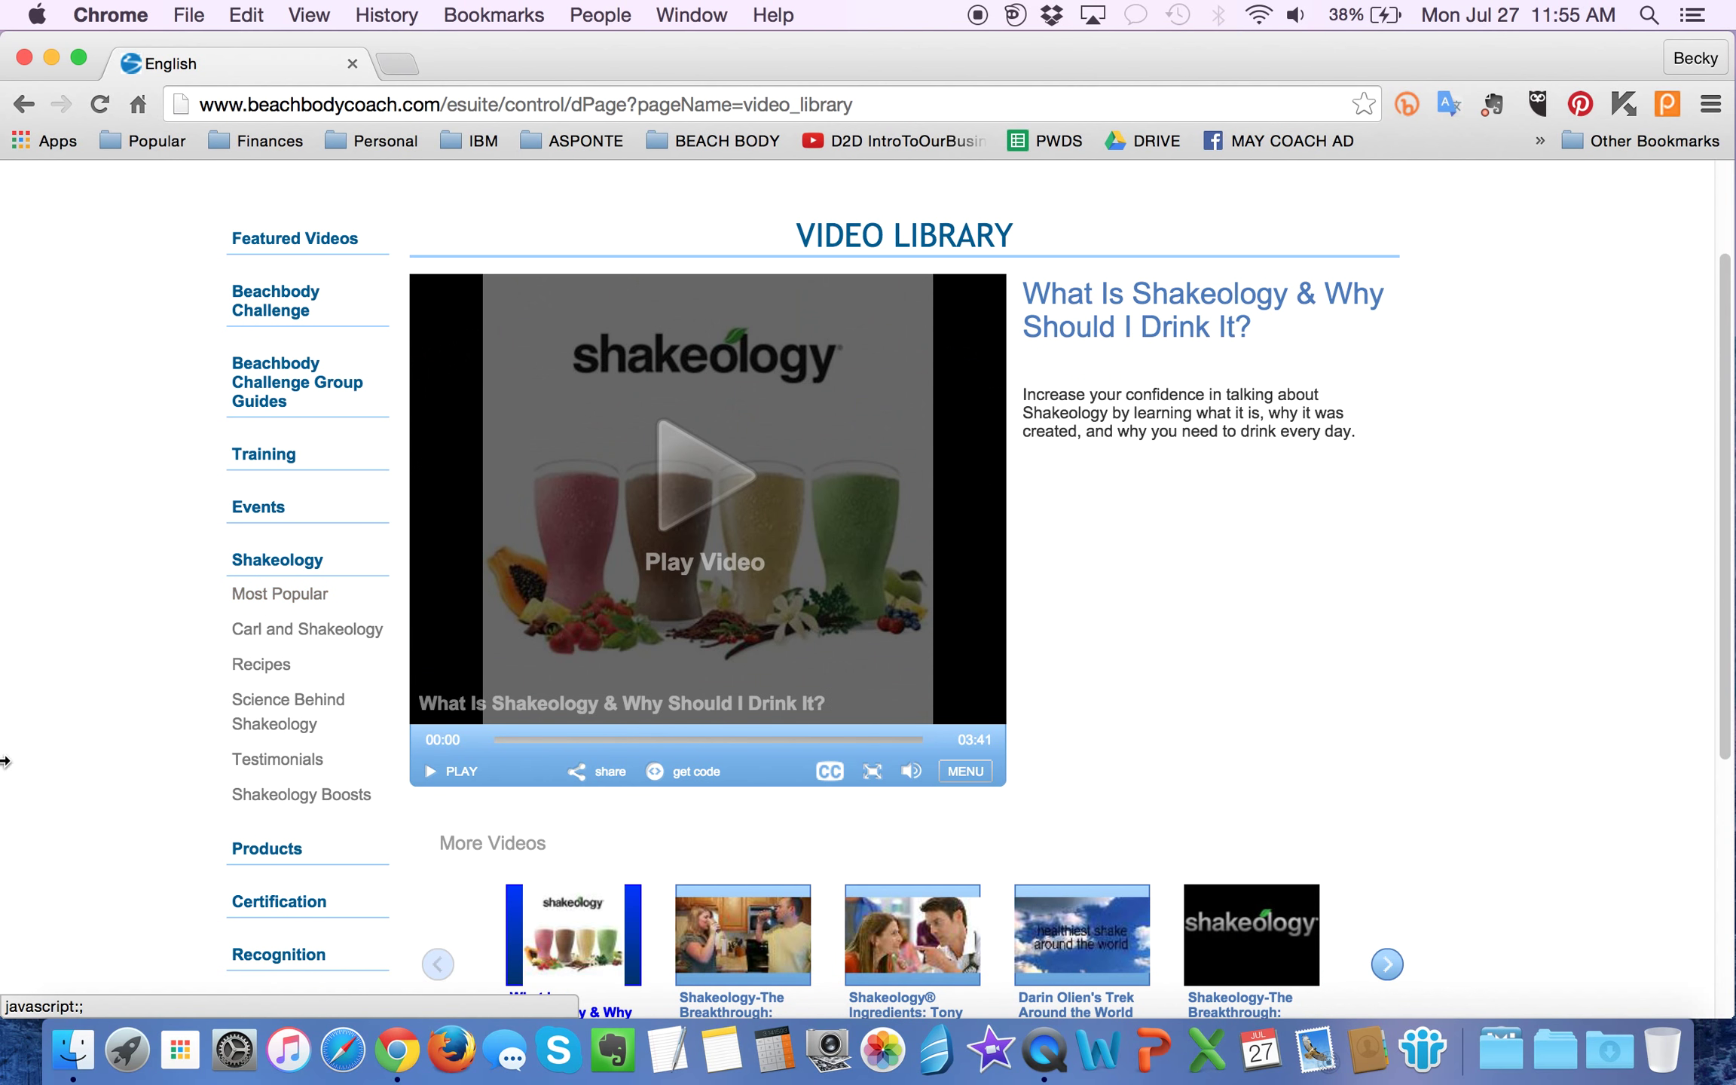
pyautogui.scroll(-5, 14, 754)
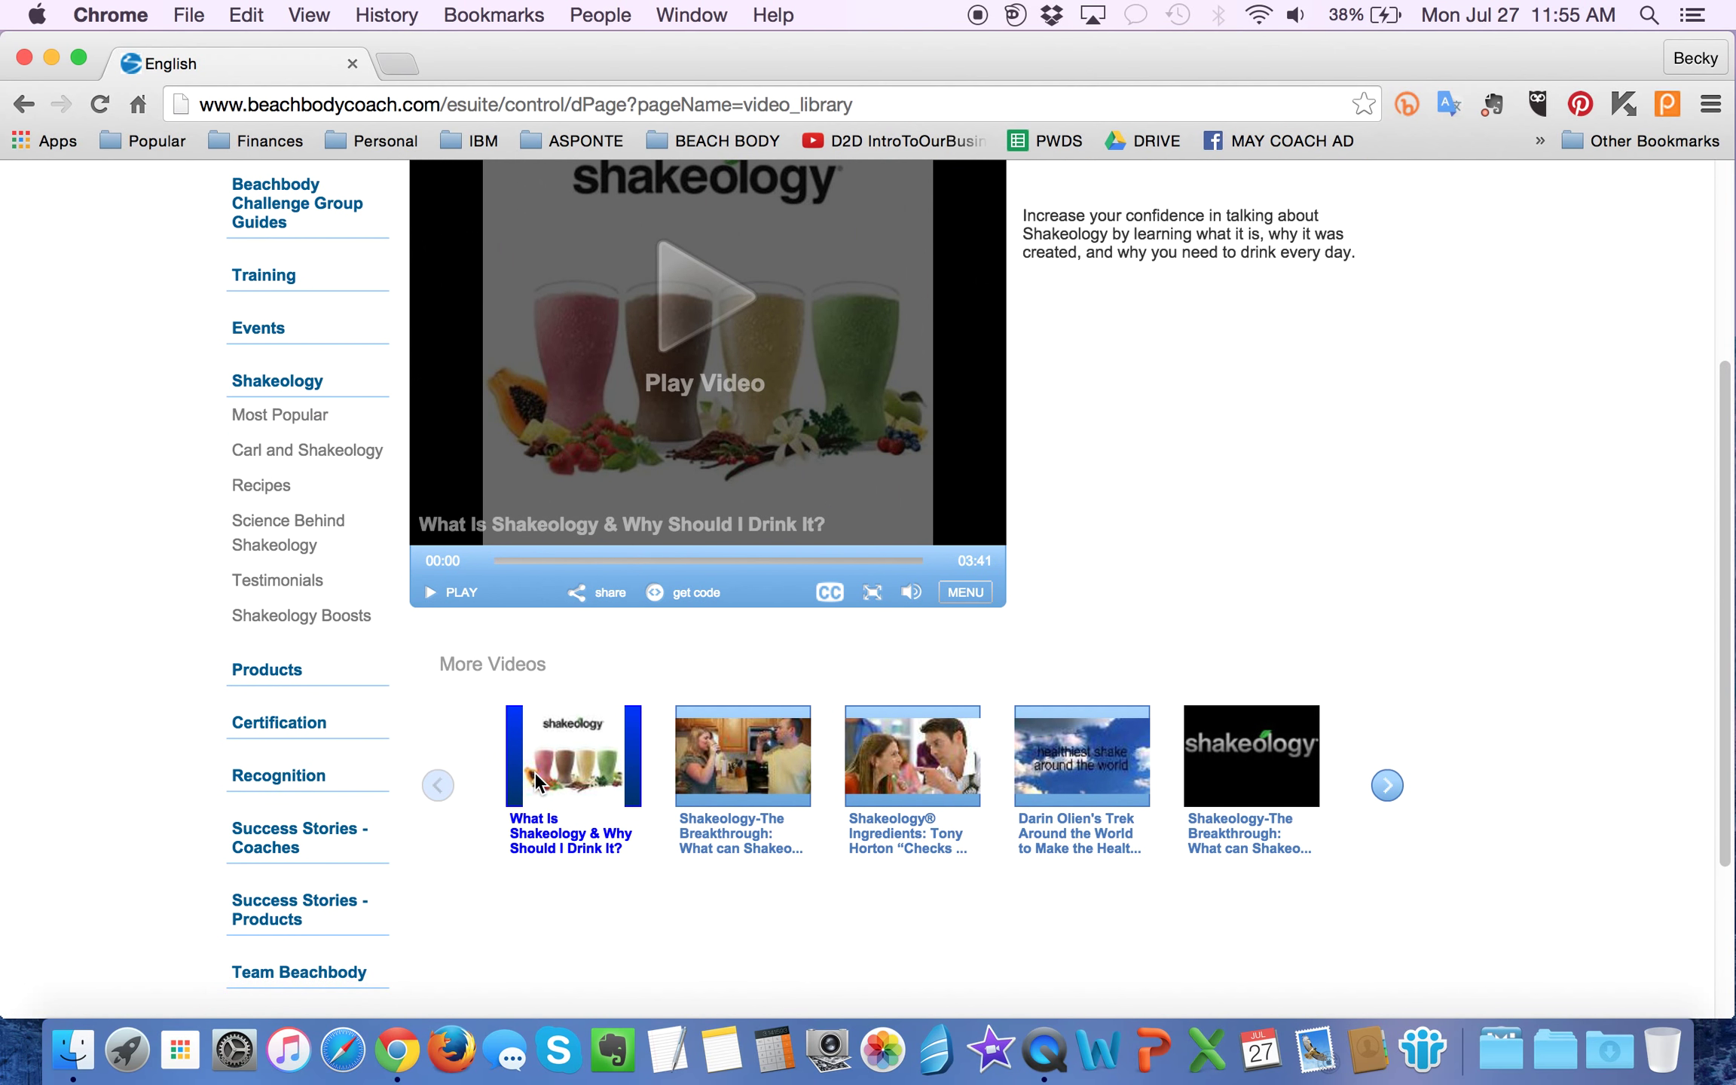
pyautogui.click(697, 302)
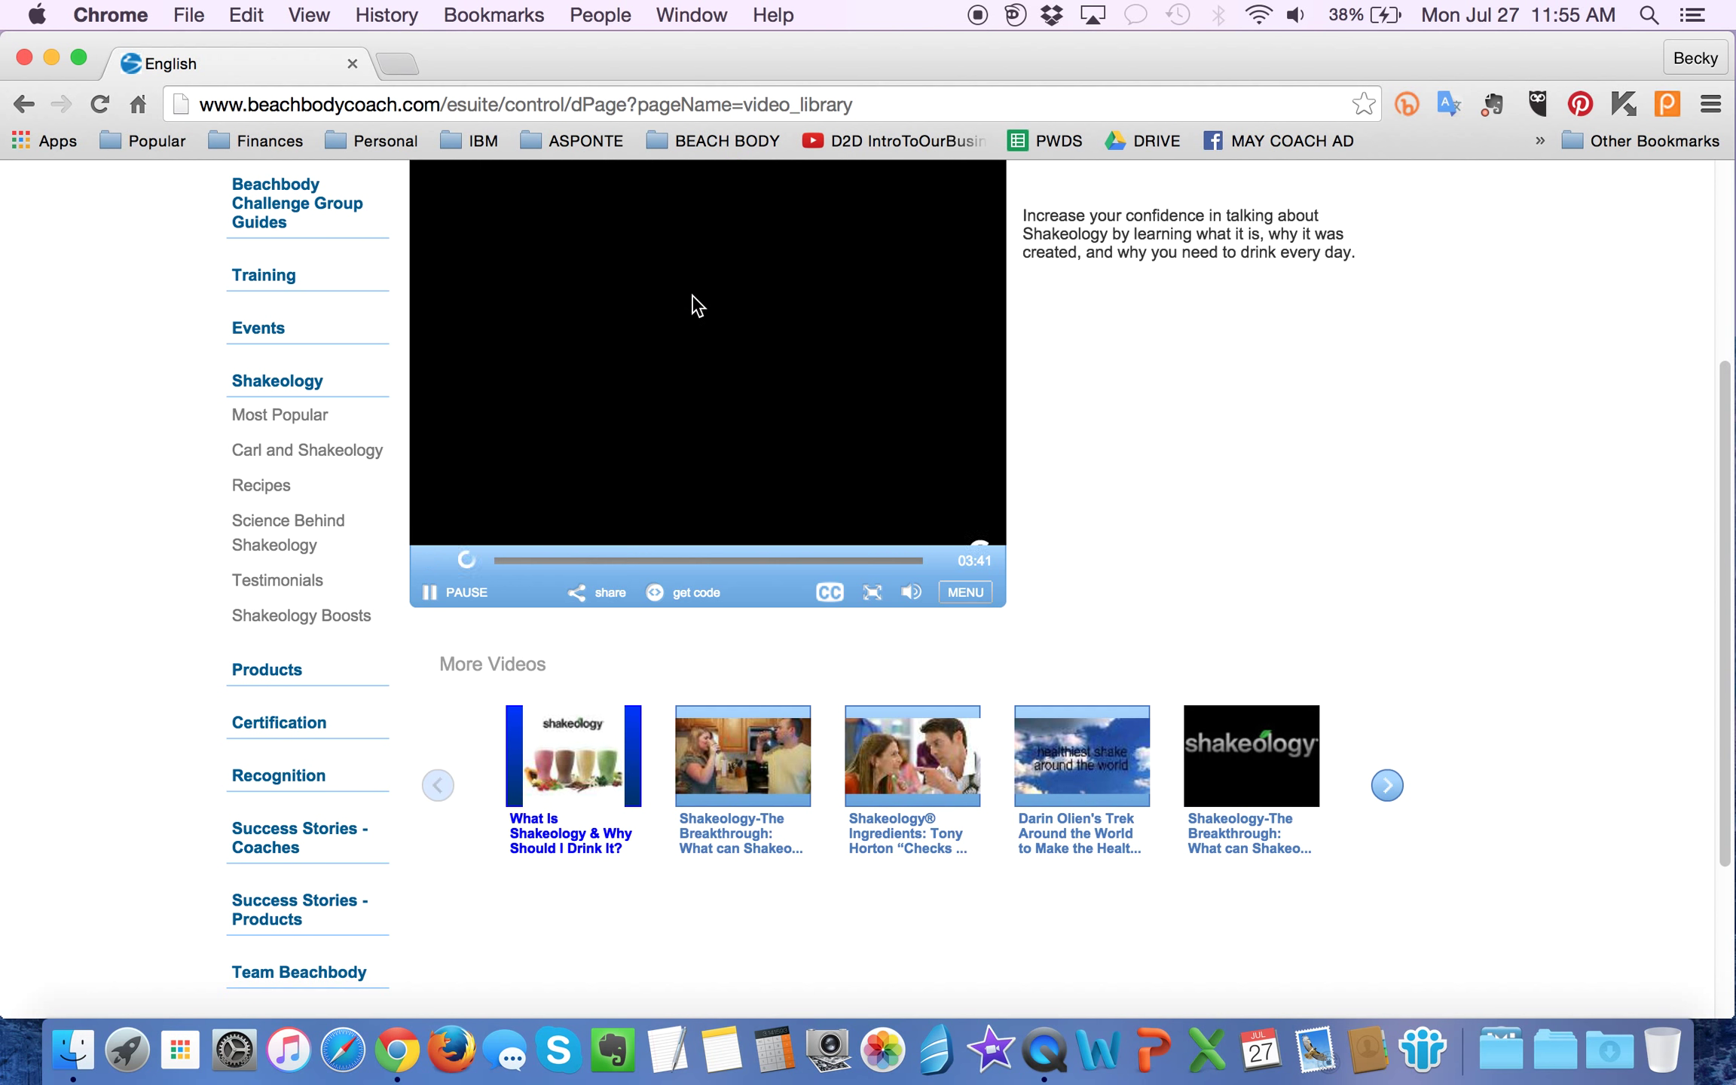
pyautogui.scroll(1, 1387, 483)
pyautogui.scroll(3, 1389, 477)
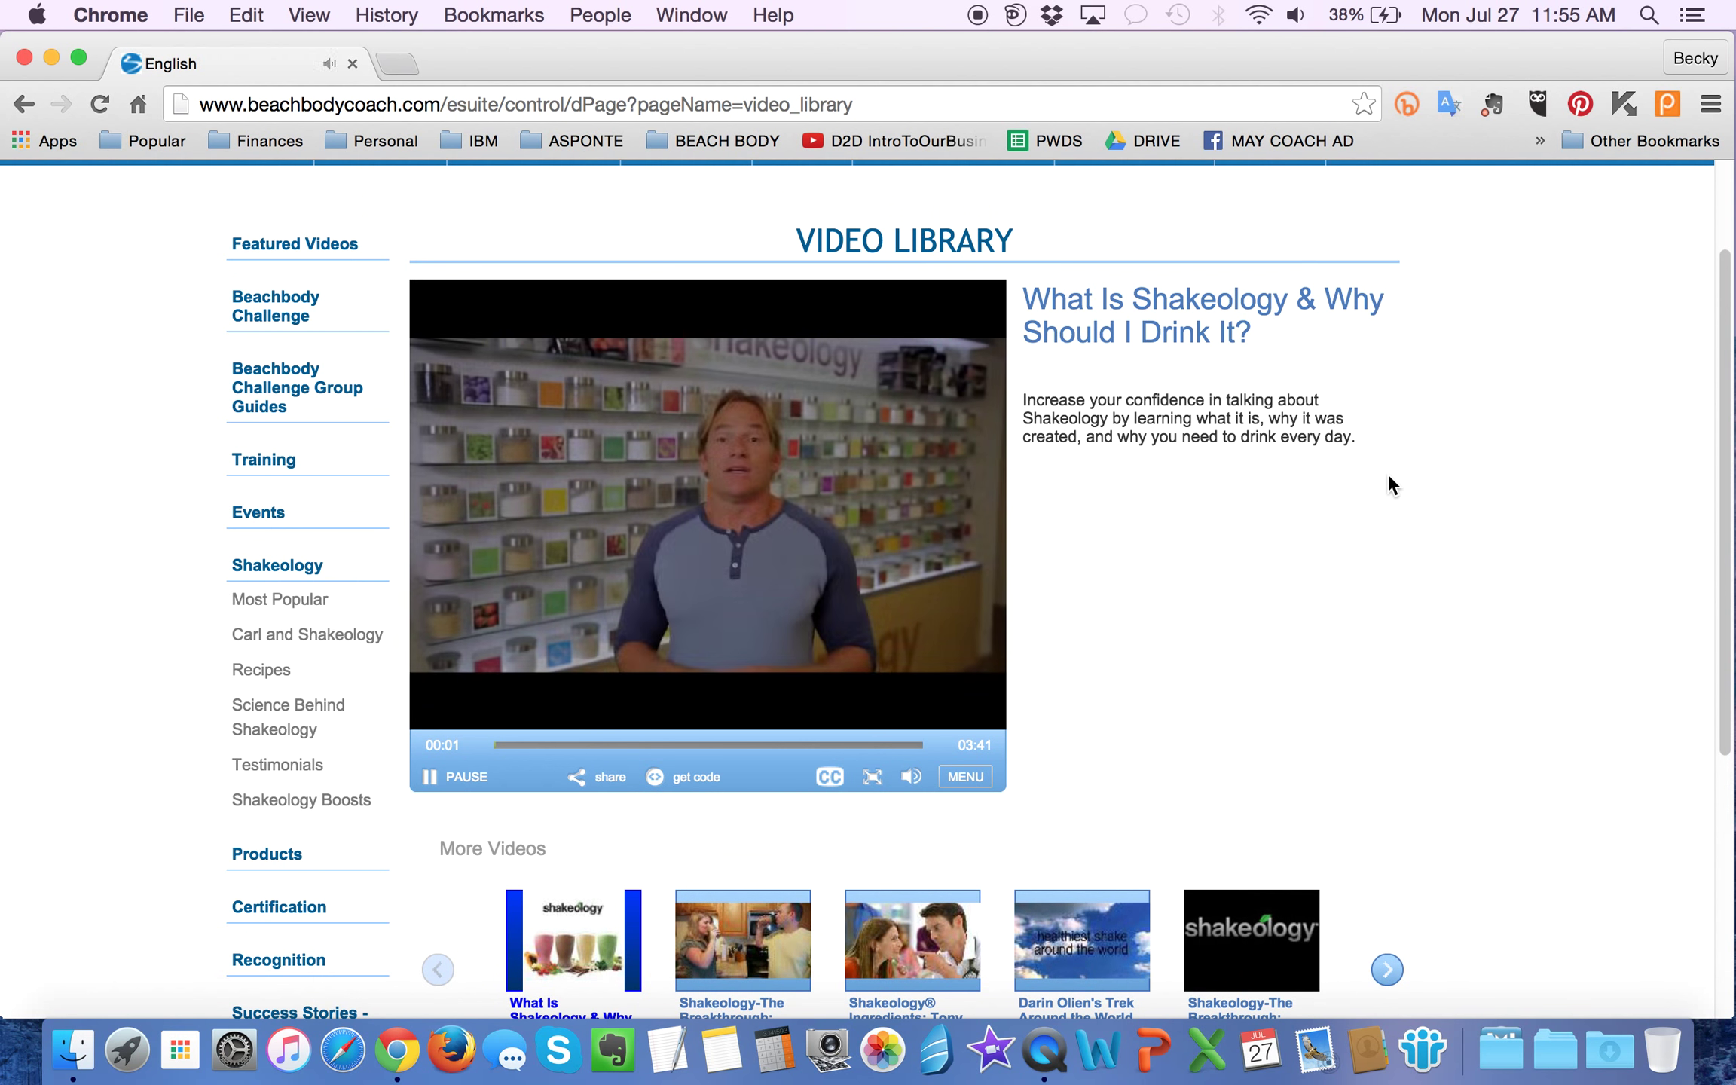
pyautogui.click(432, 779)
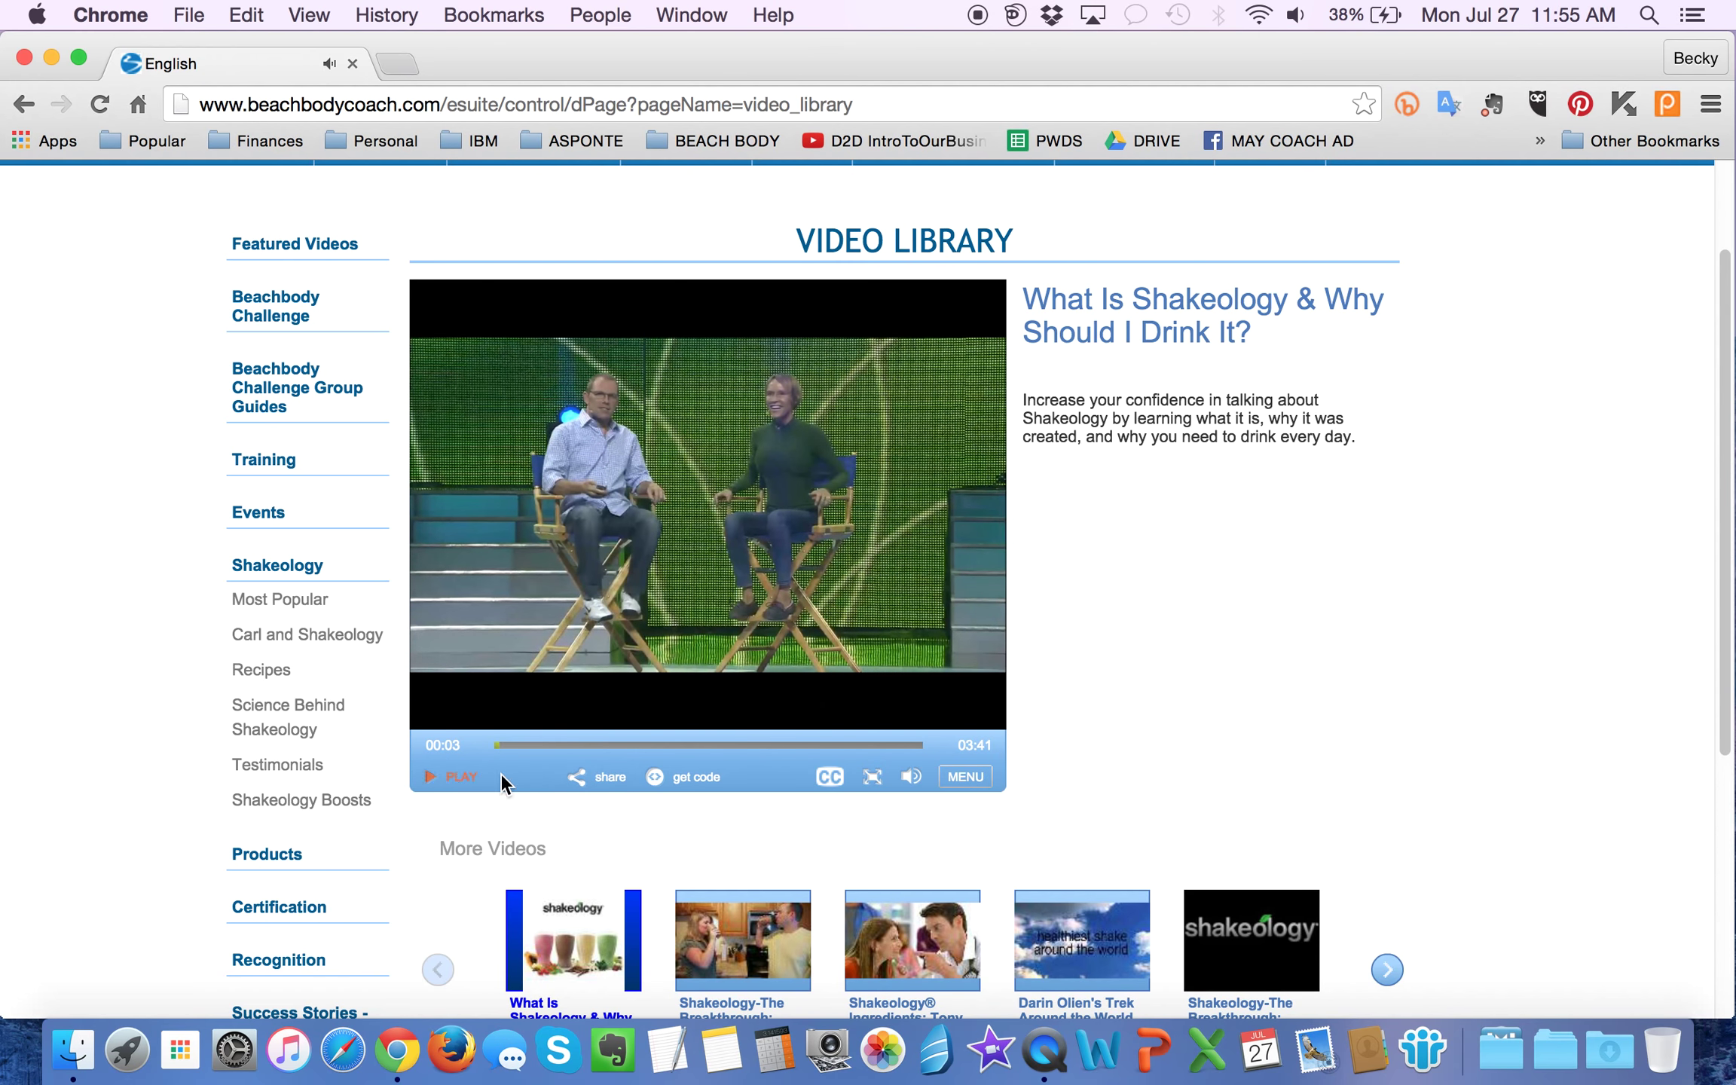
# Step: Load 'Shakeology-The Breakthrough' into the player and pause it
pyautogui.scroll(-5, 1326, 607)
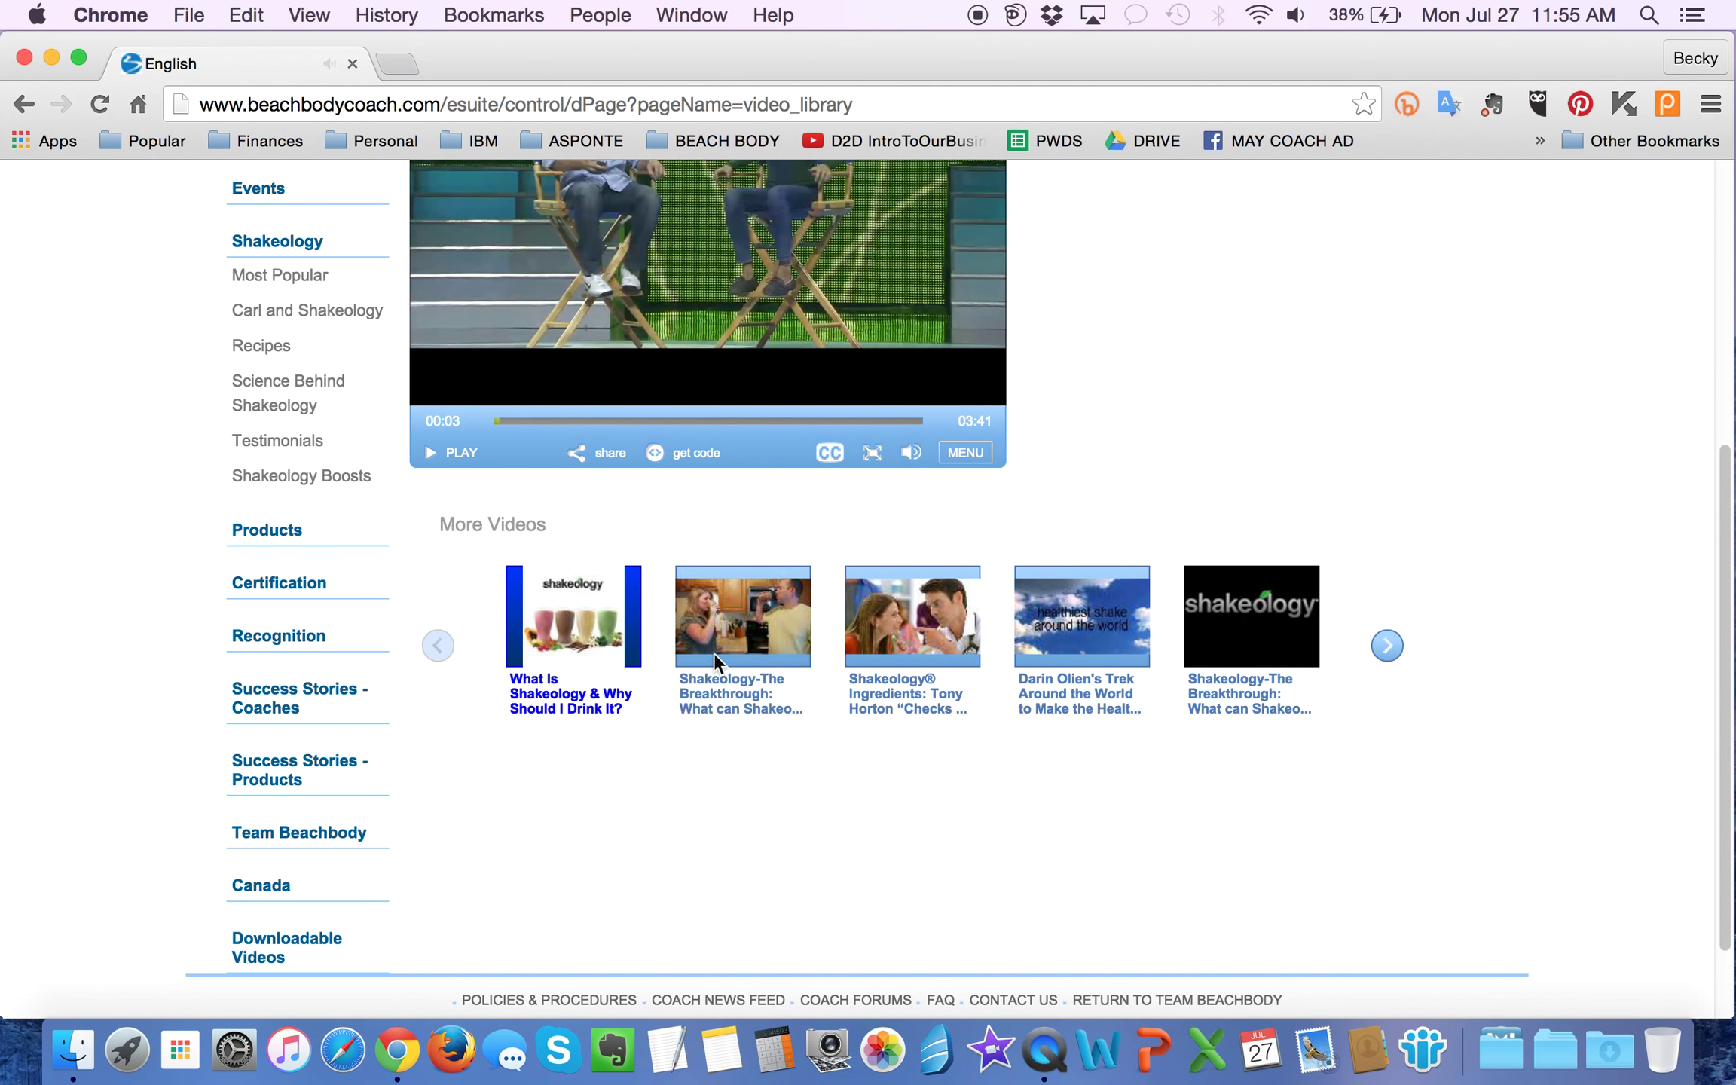
pyautogui.click(723, 692)
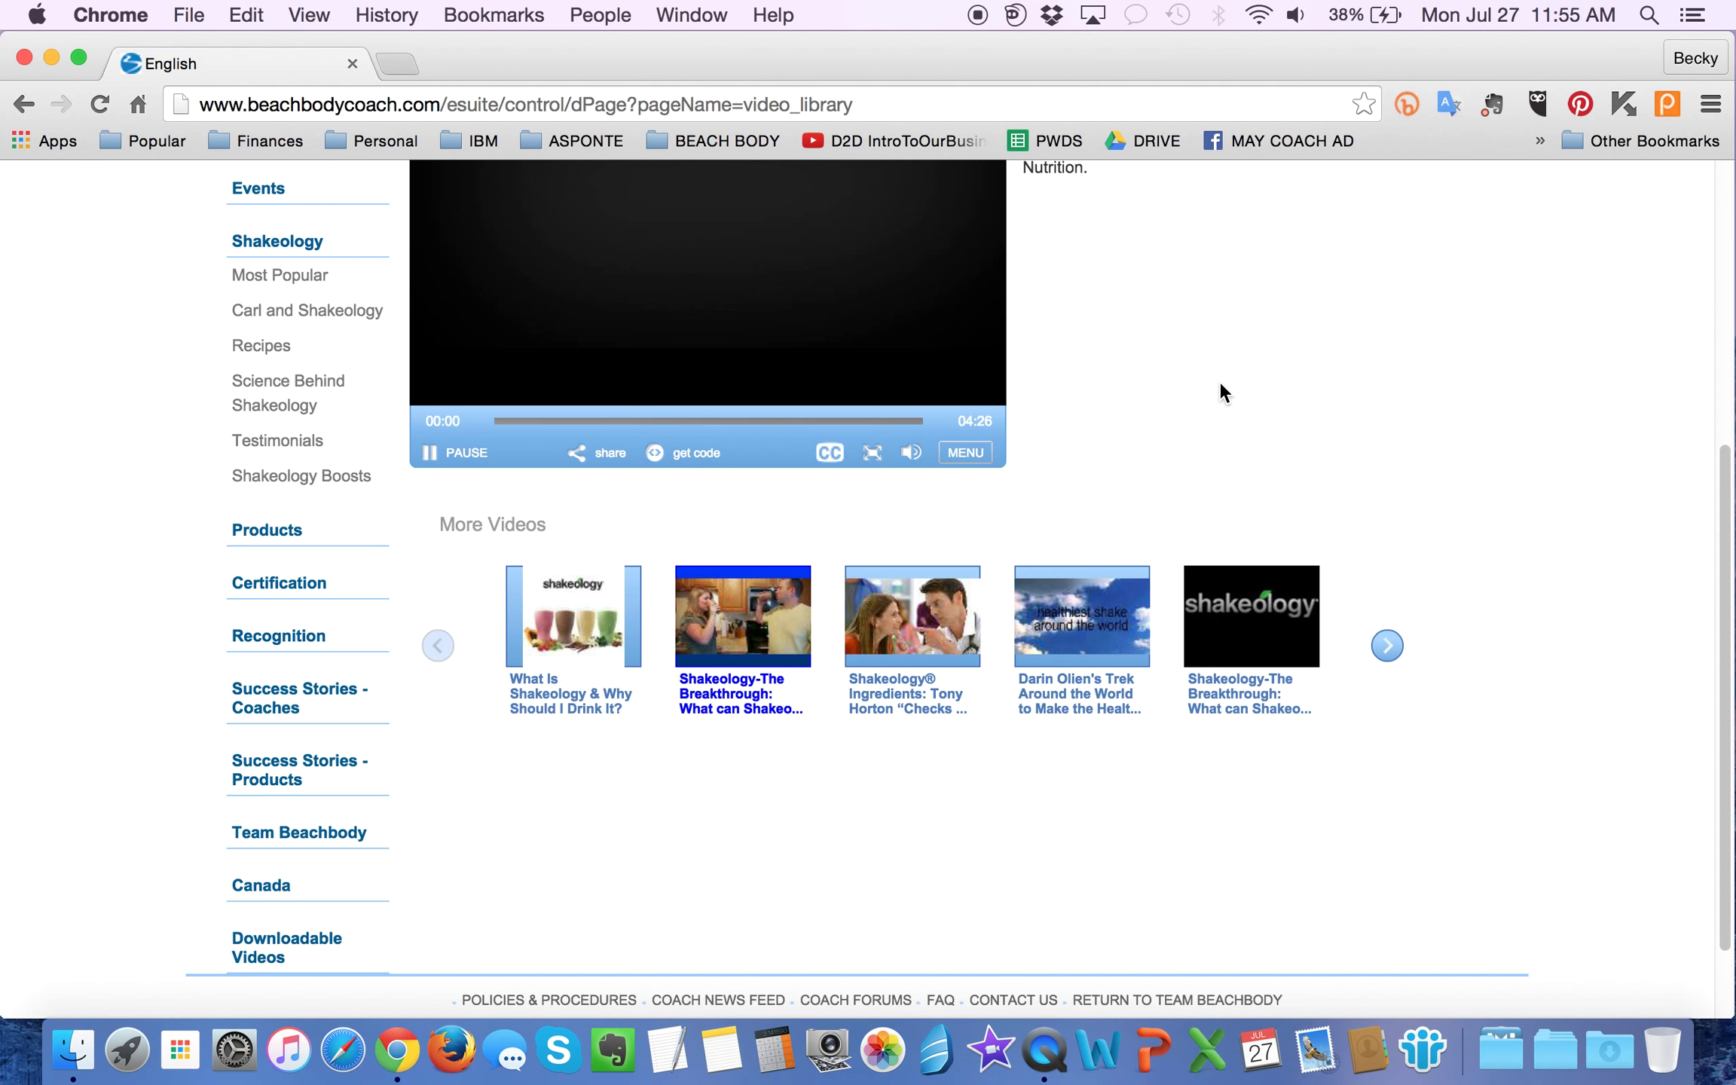
pyautogui.scroll(3, 1220, 381)
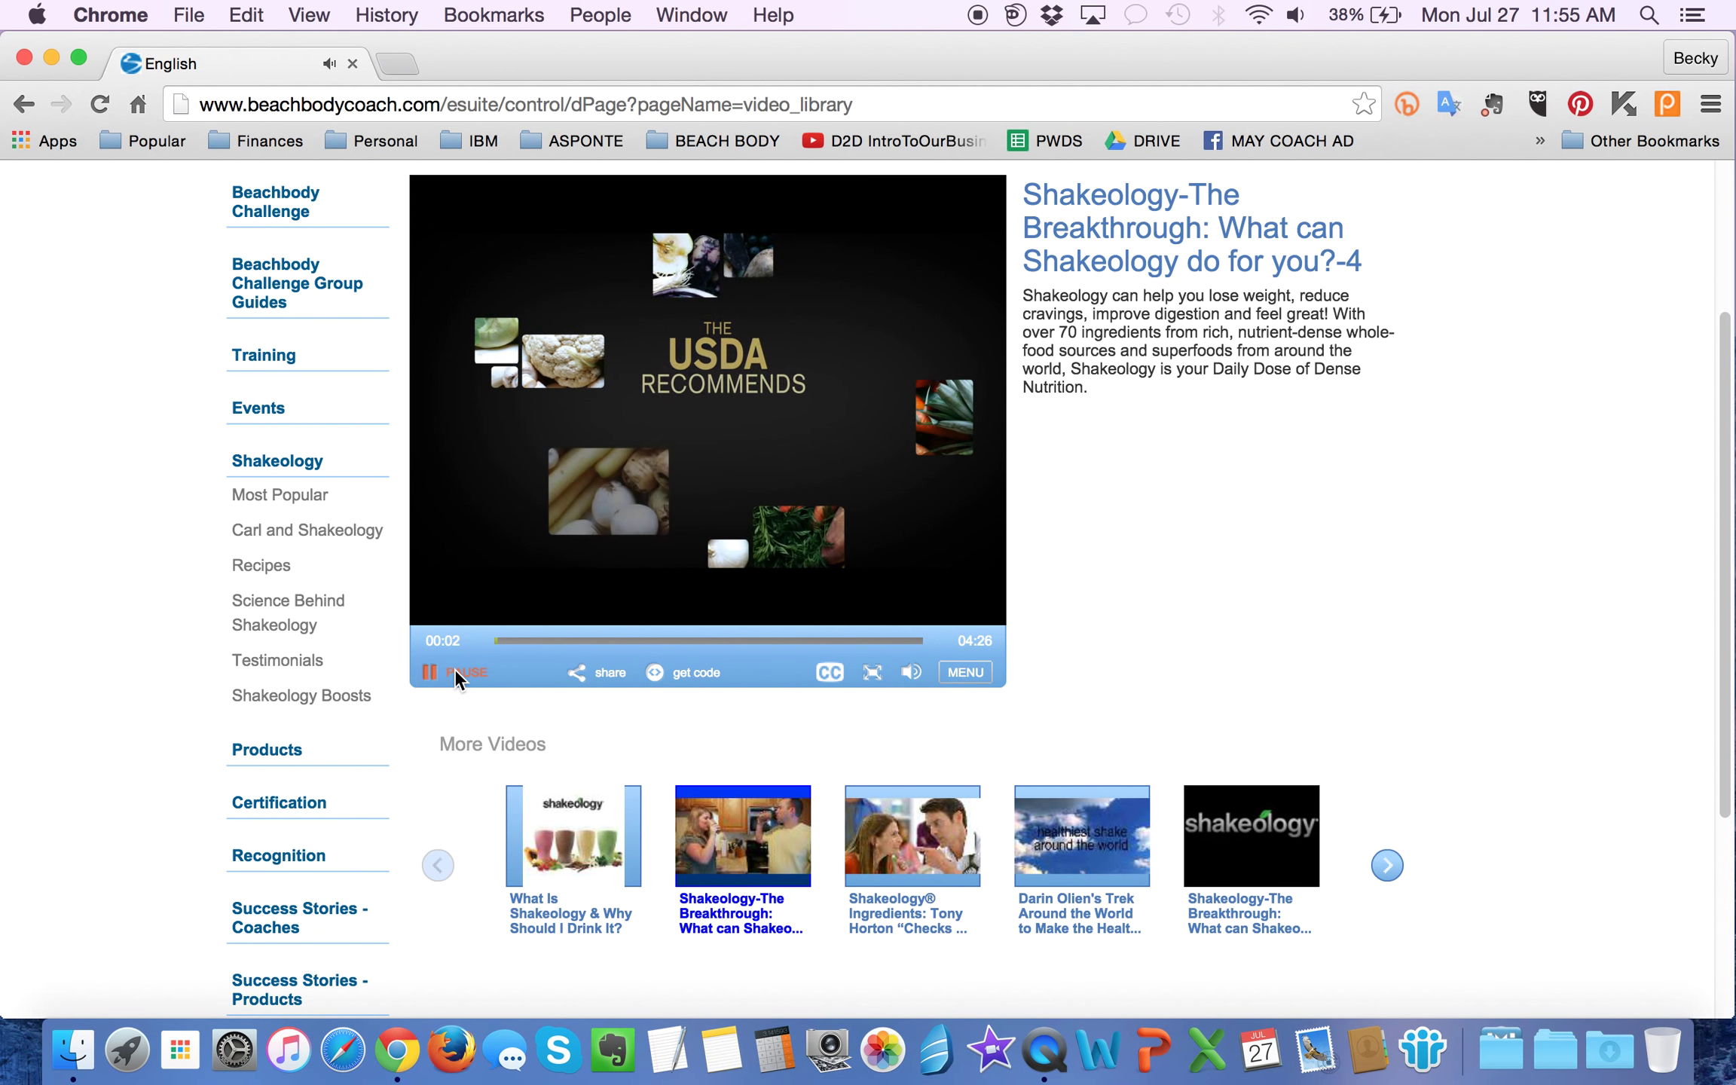
pyautogui.click(456, 672)
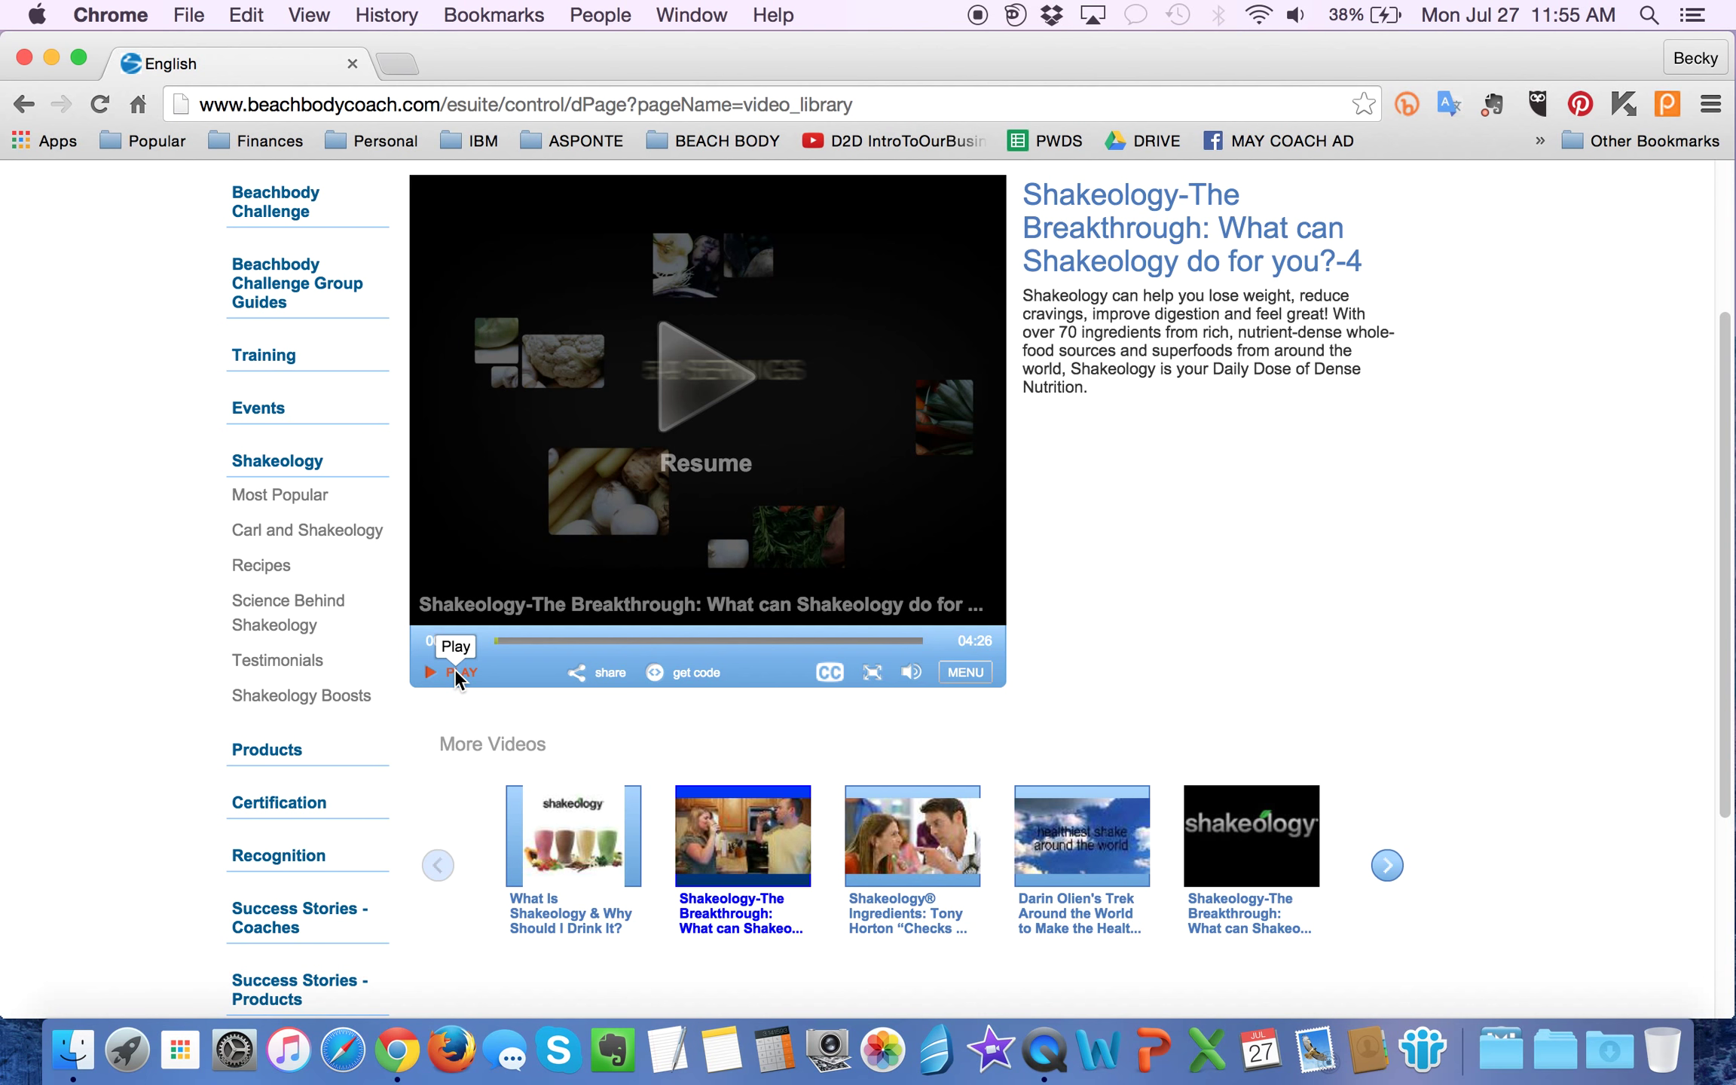
pyautogui.scroll(2, 1361, 527)
pyautogui.scroll(1, 1355, 516)
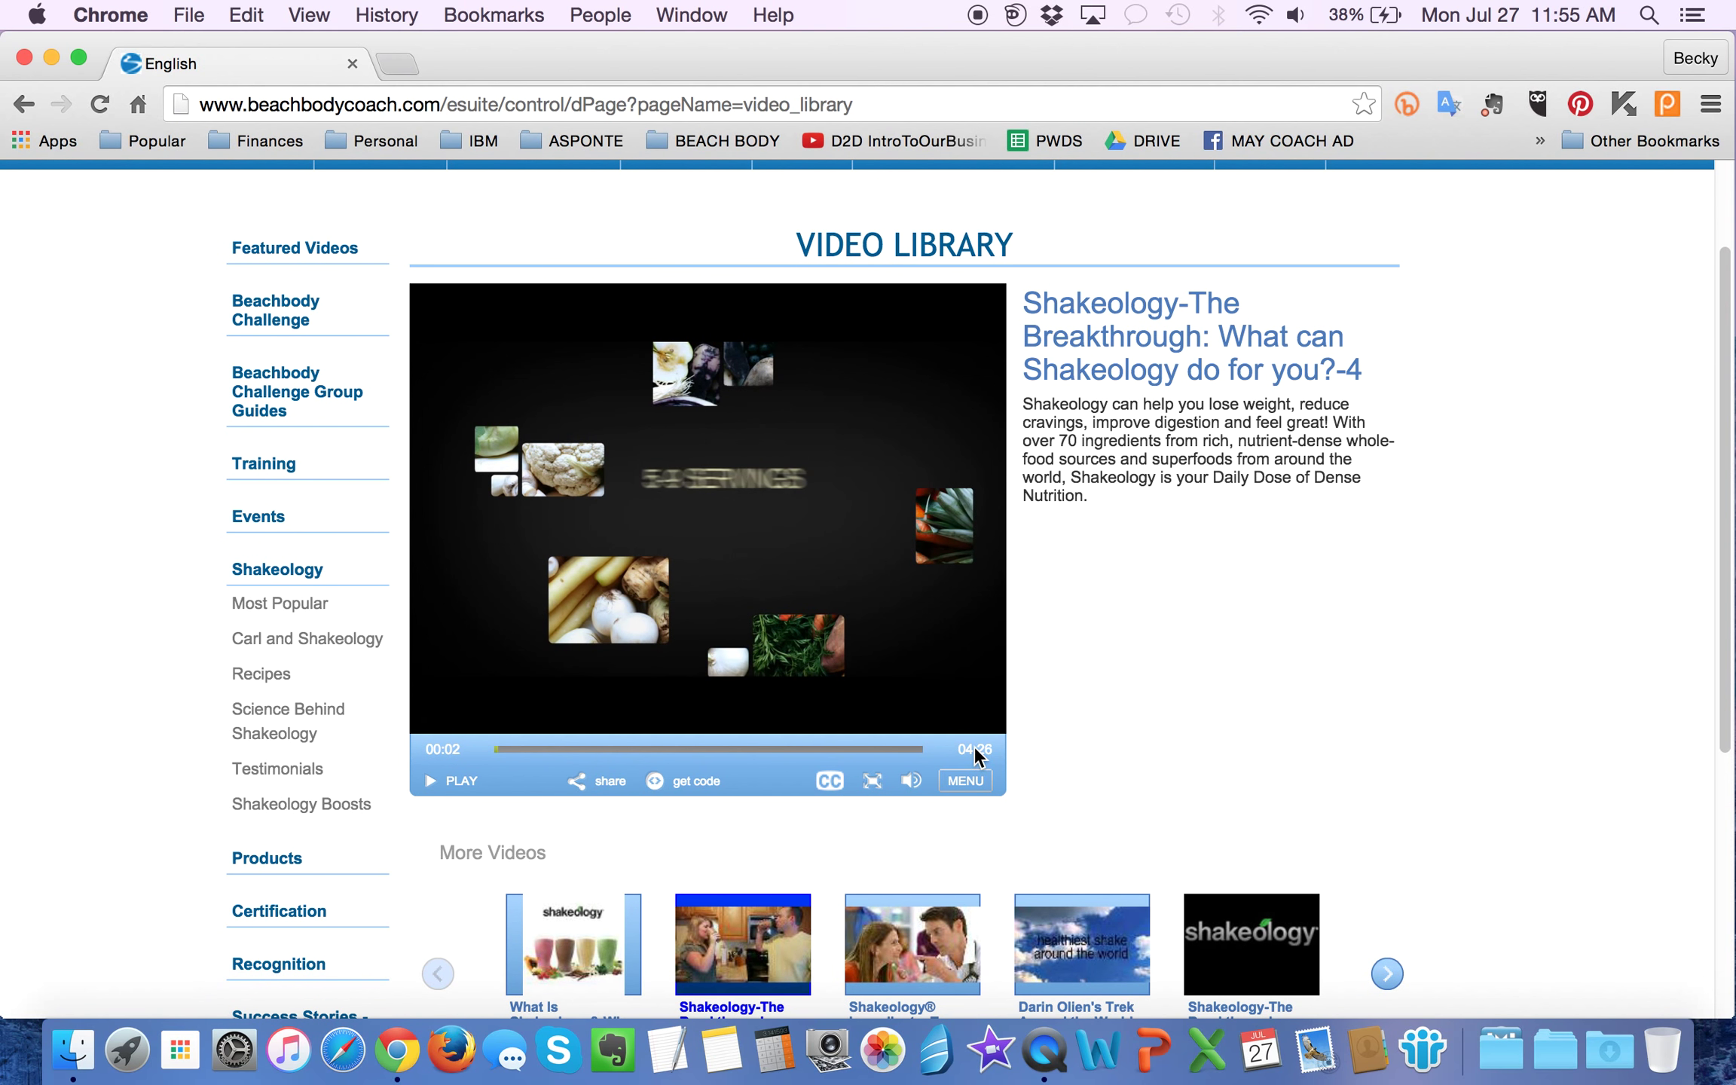
# Step: Copy the Breakthrough video's share link from its share options
pyautogui.click(602, 780)
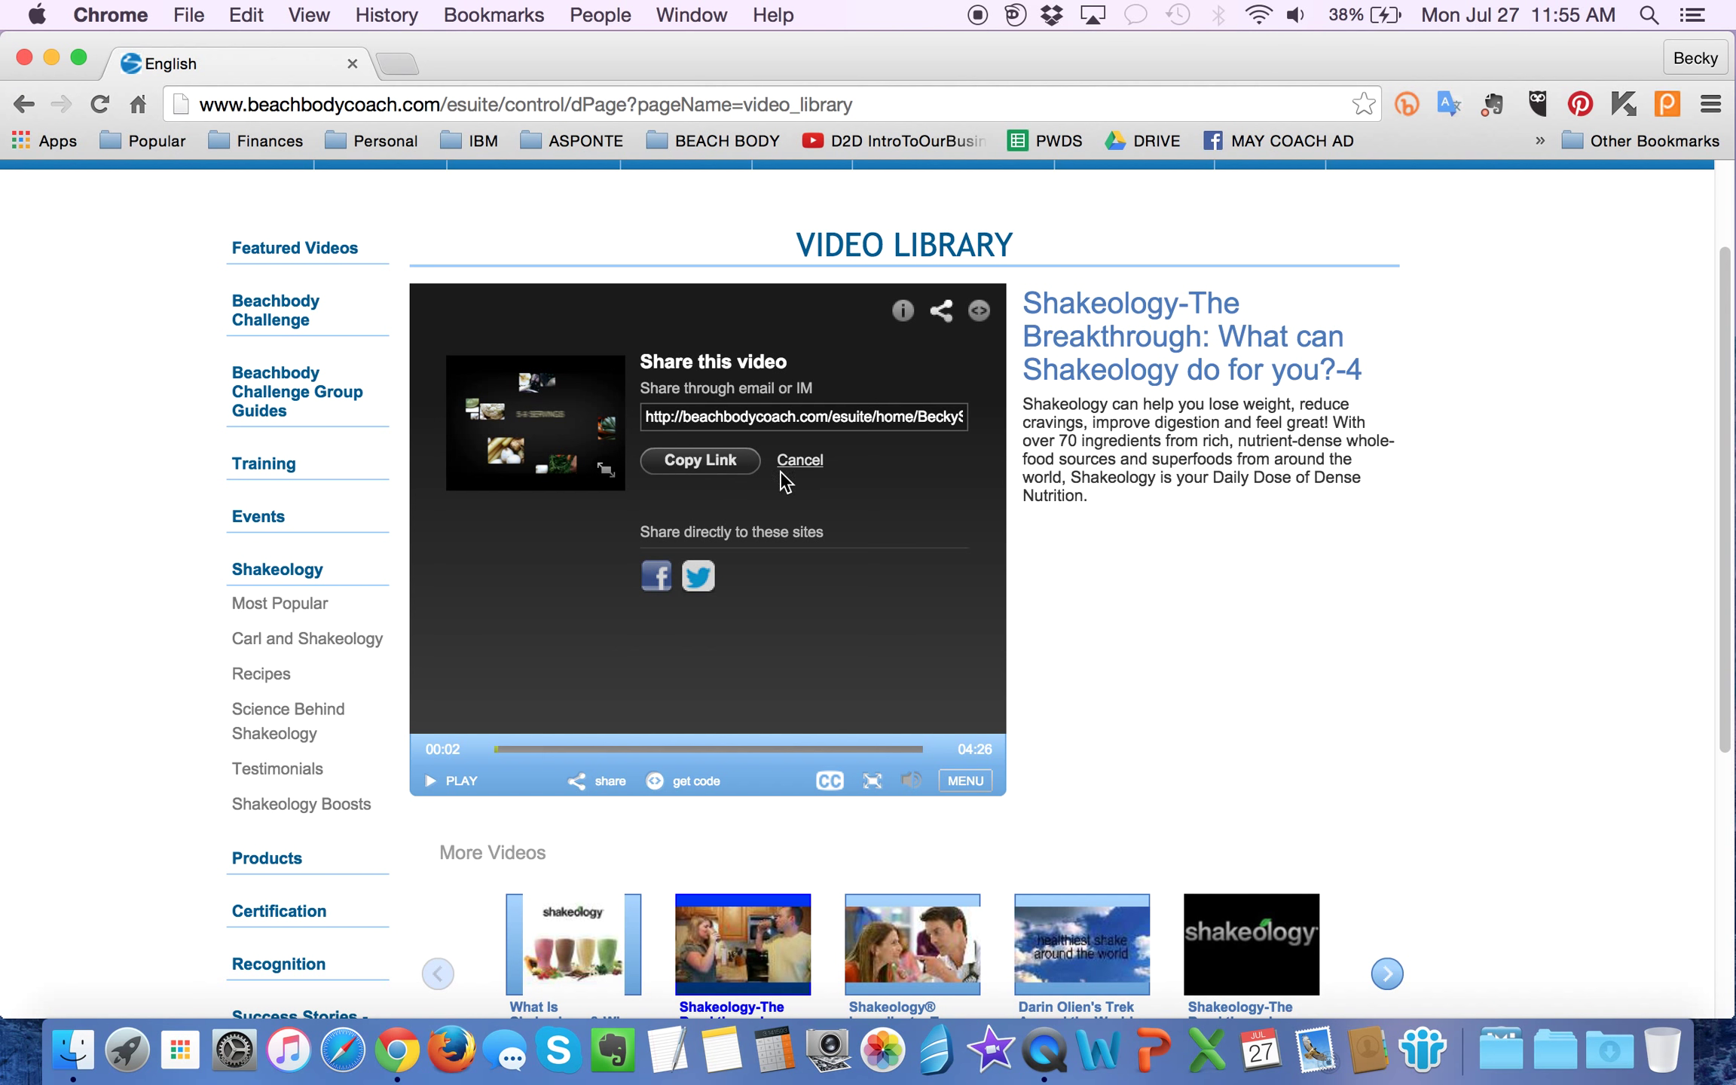
pyautogui.click(753, 417)
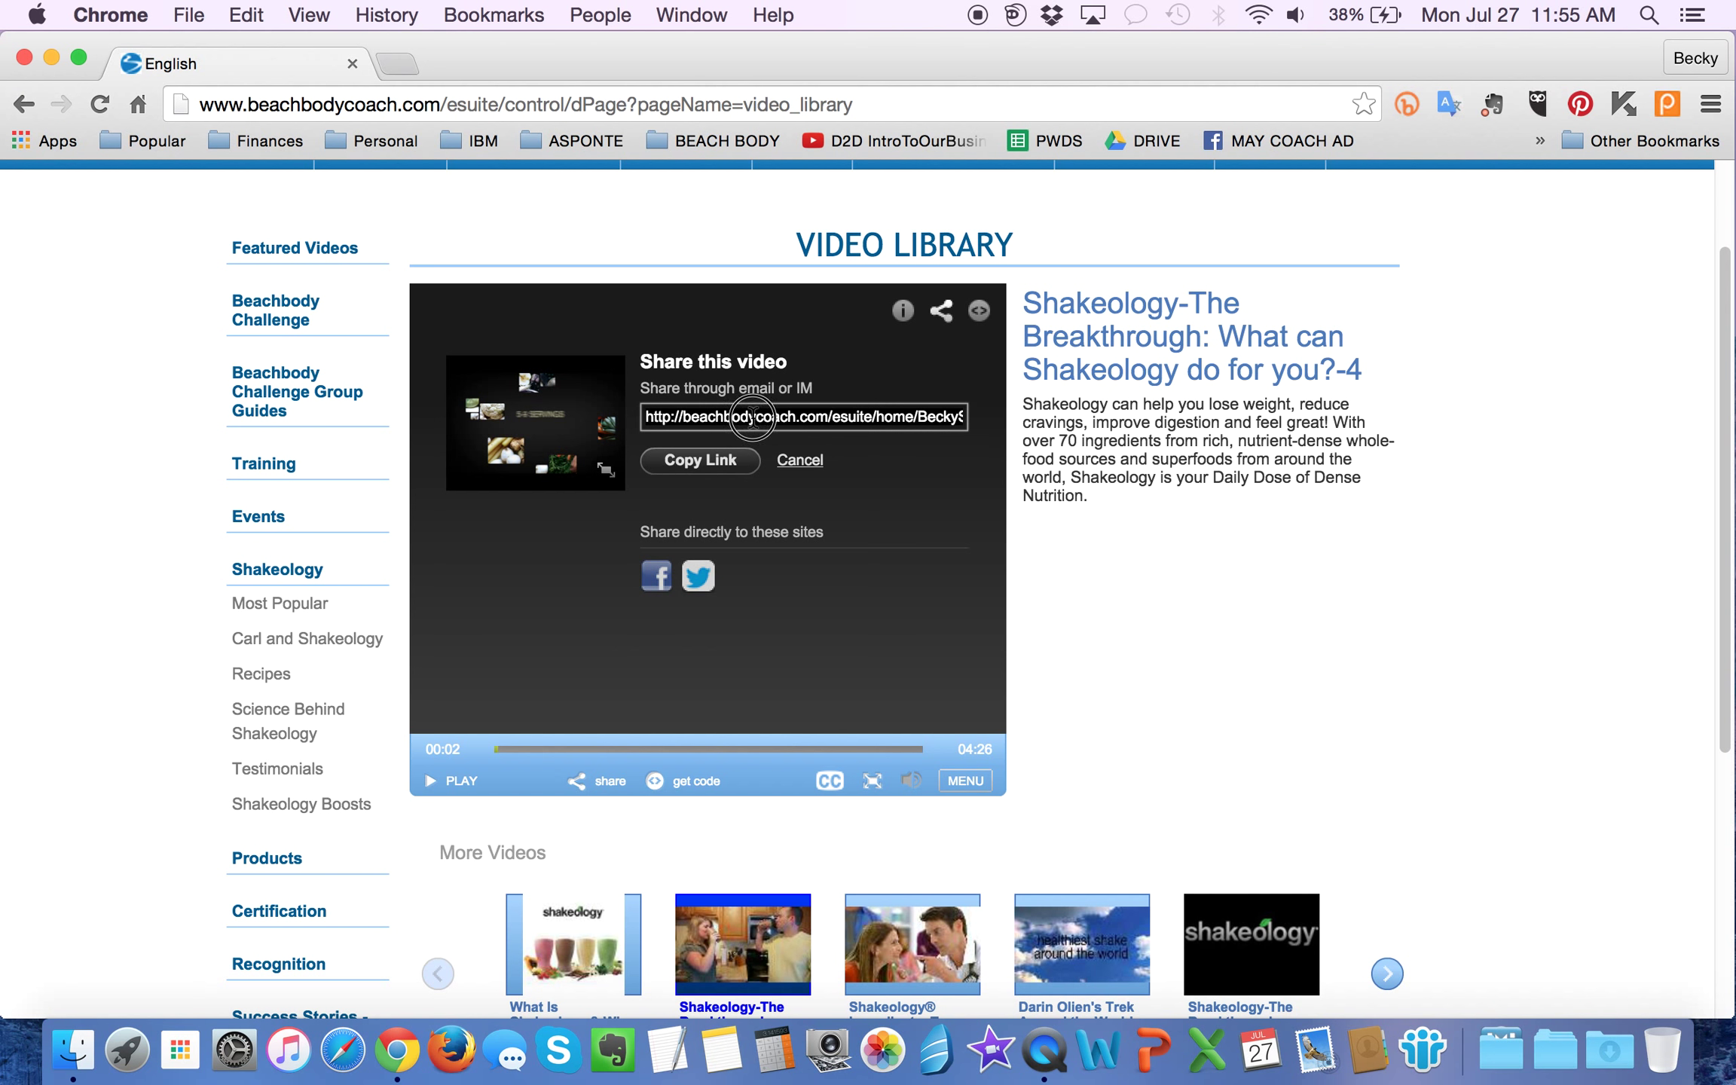
pyautogui.click(685, 458)
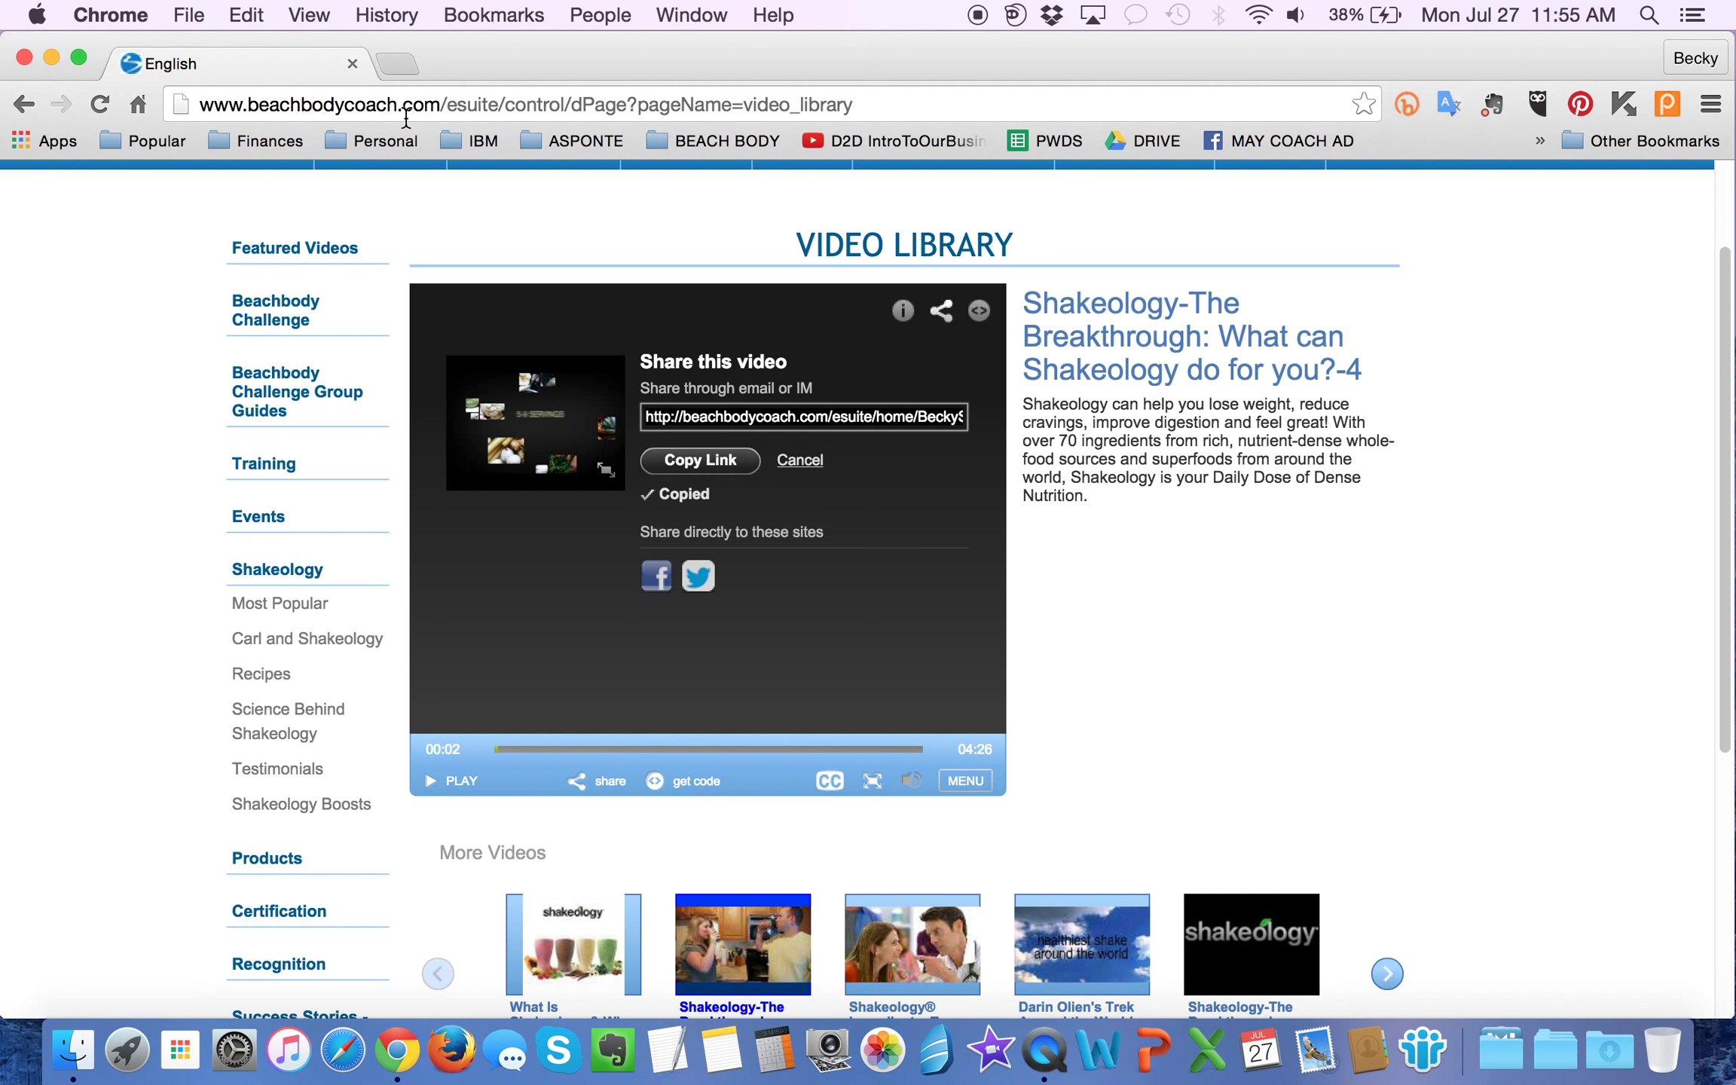
# Step: Load gmail.com in a new tab and start a blank new message
pyautogui.click(398, 62)
pyautogui.write('gma')
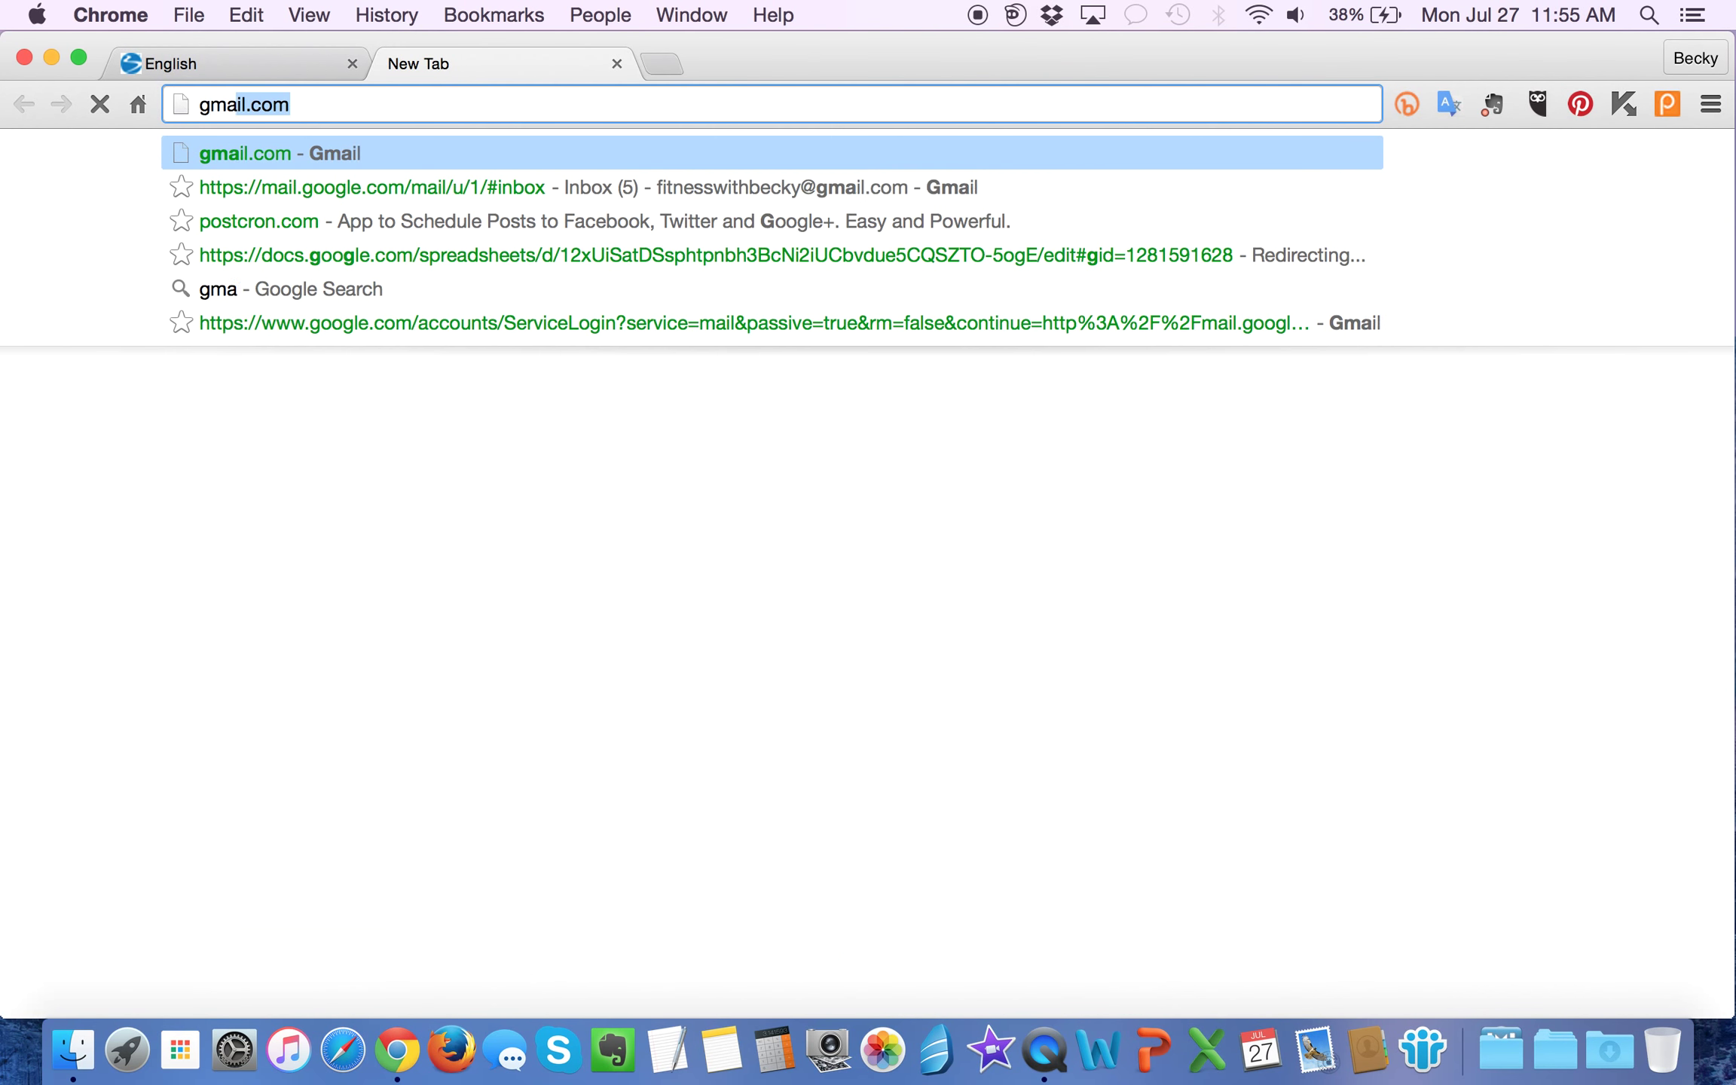
pyautogui.press('Return')
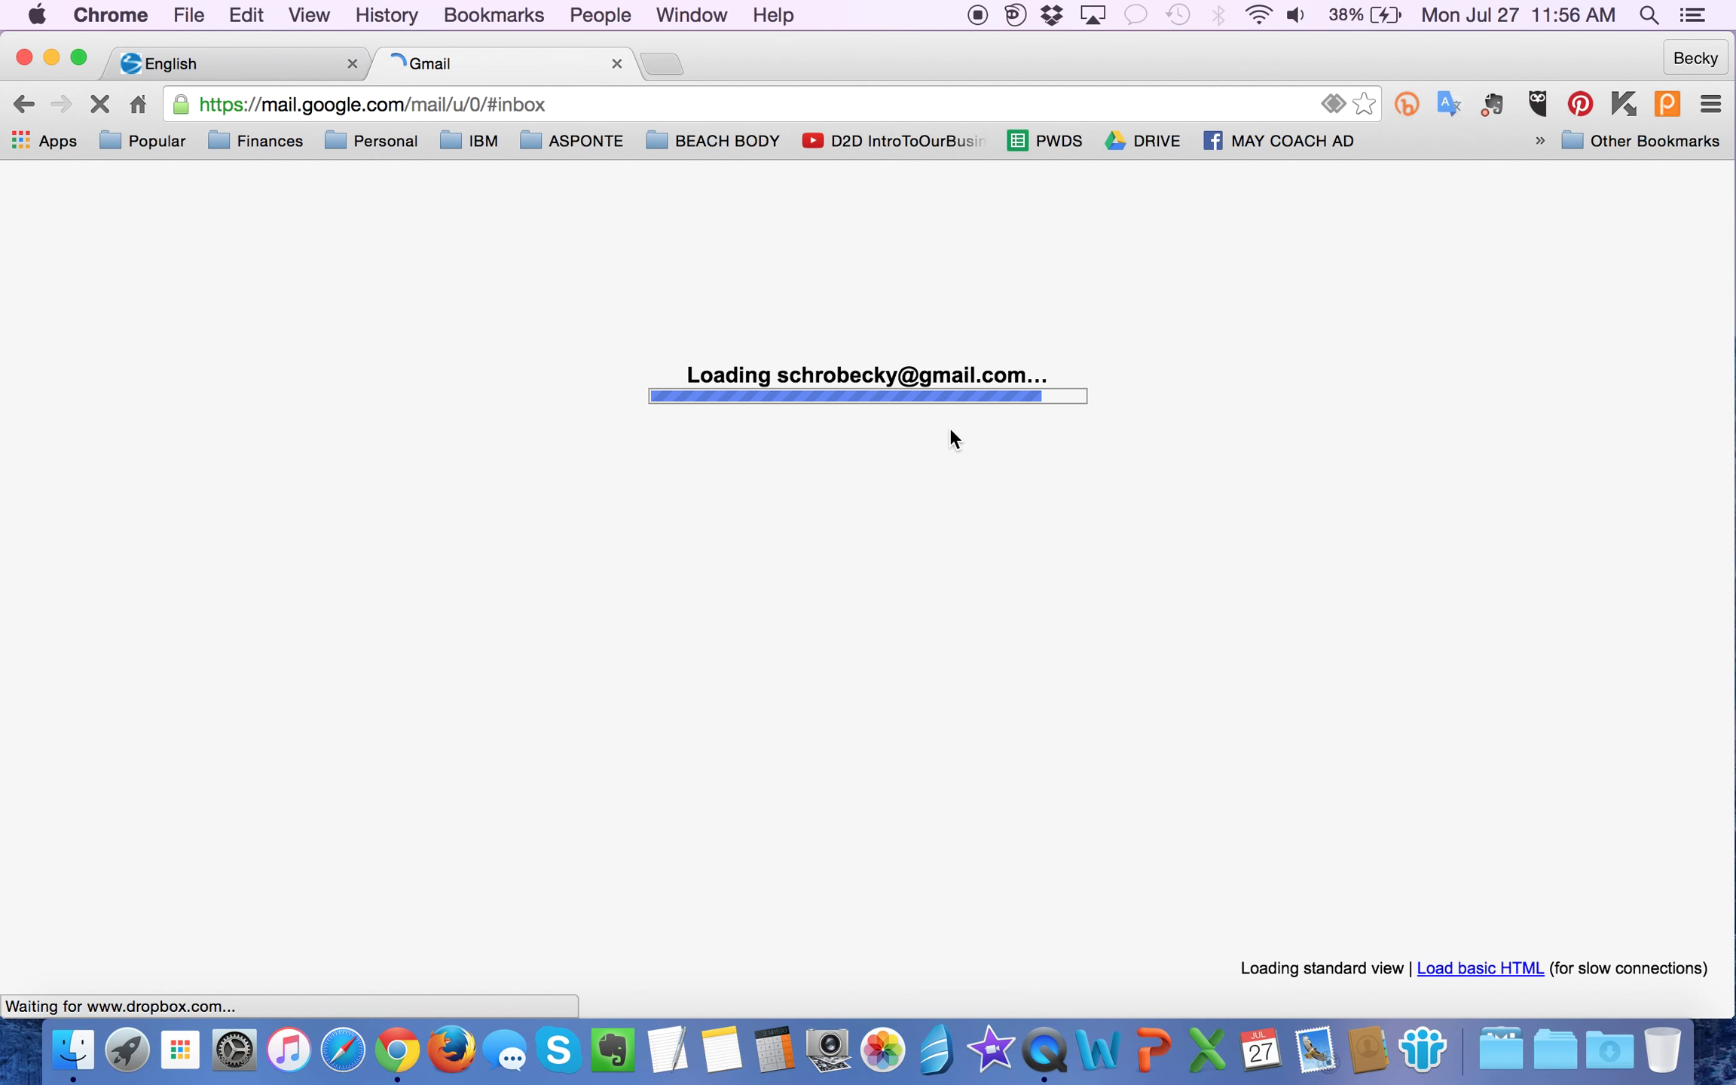
pyautogui.click(123, 340)
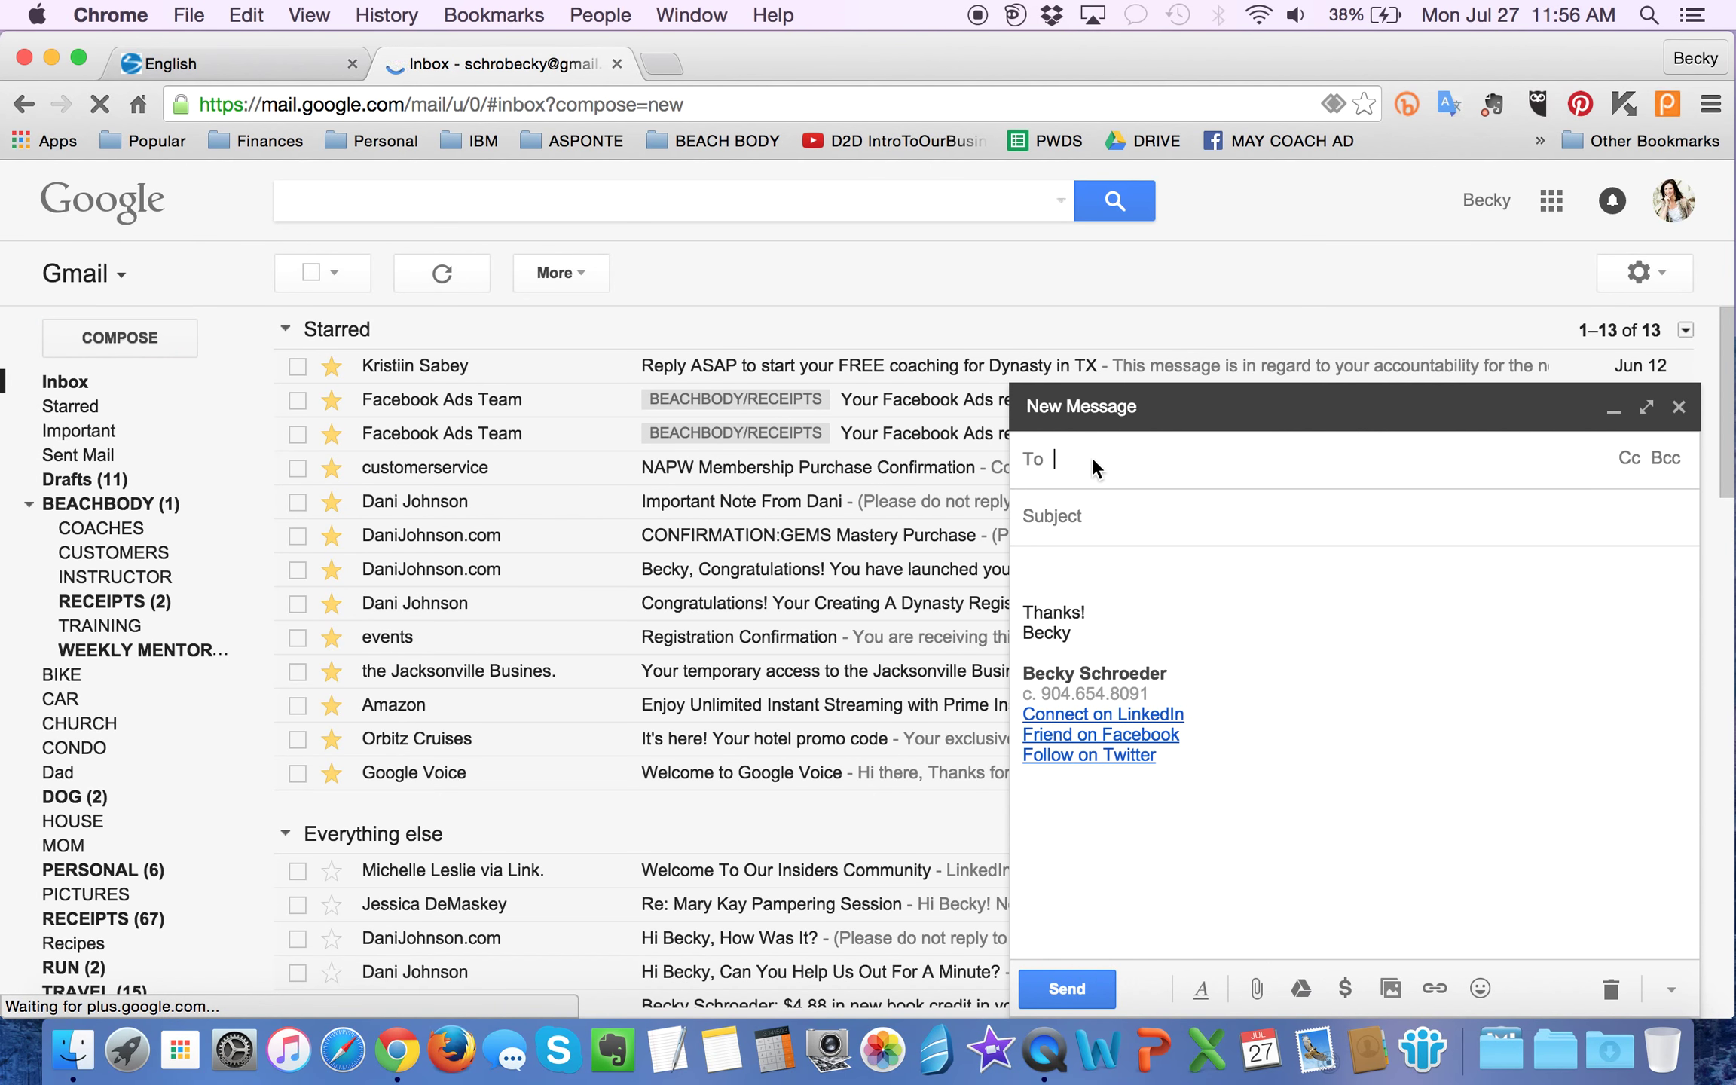
# Step: Write the Shakeology overview line in the body and paste the video link below it
pyautogui.click(1089, 576)
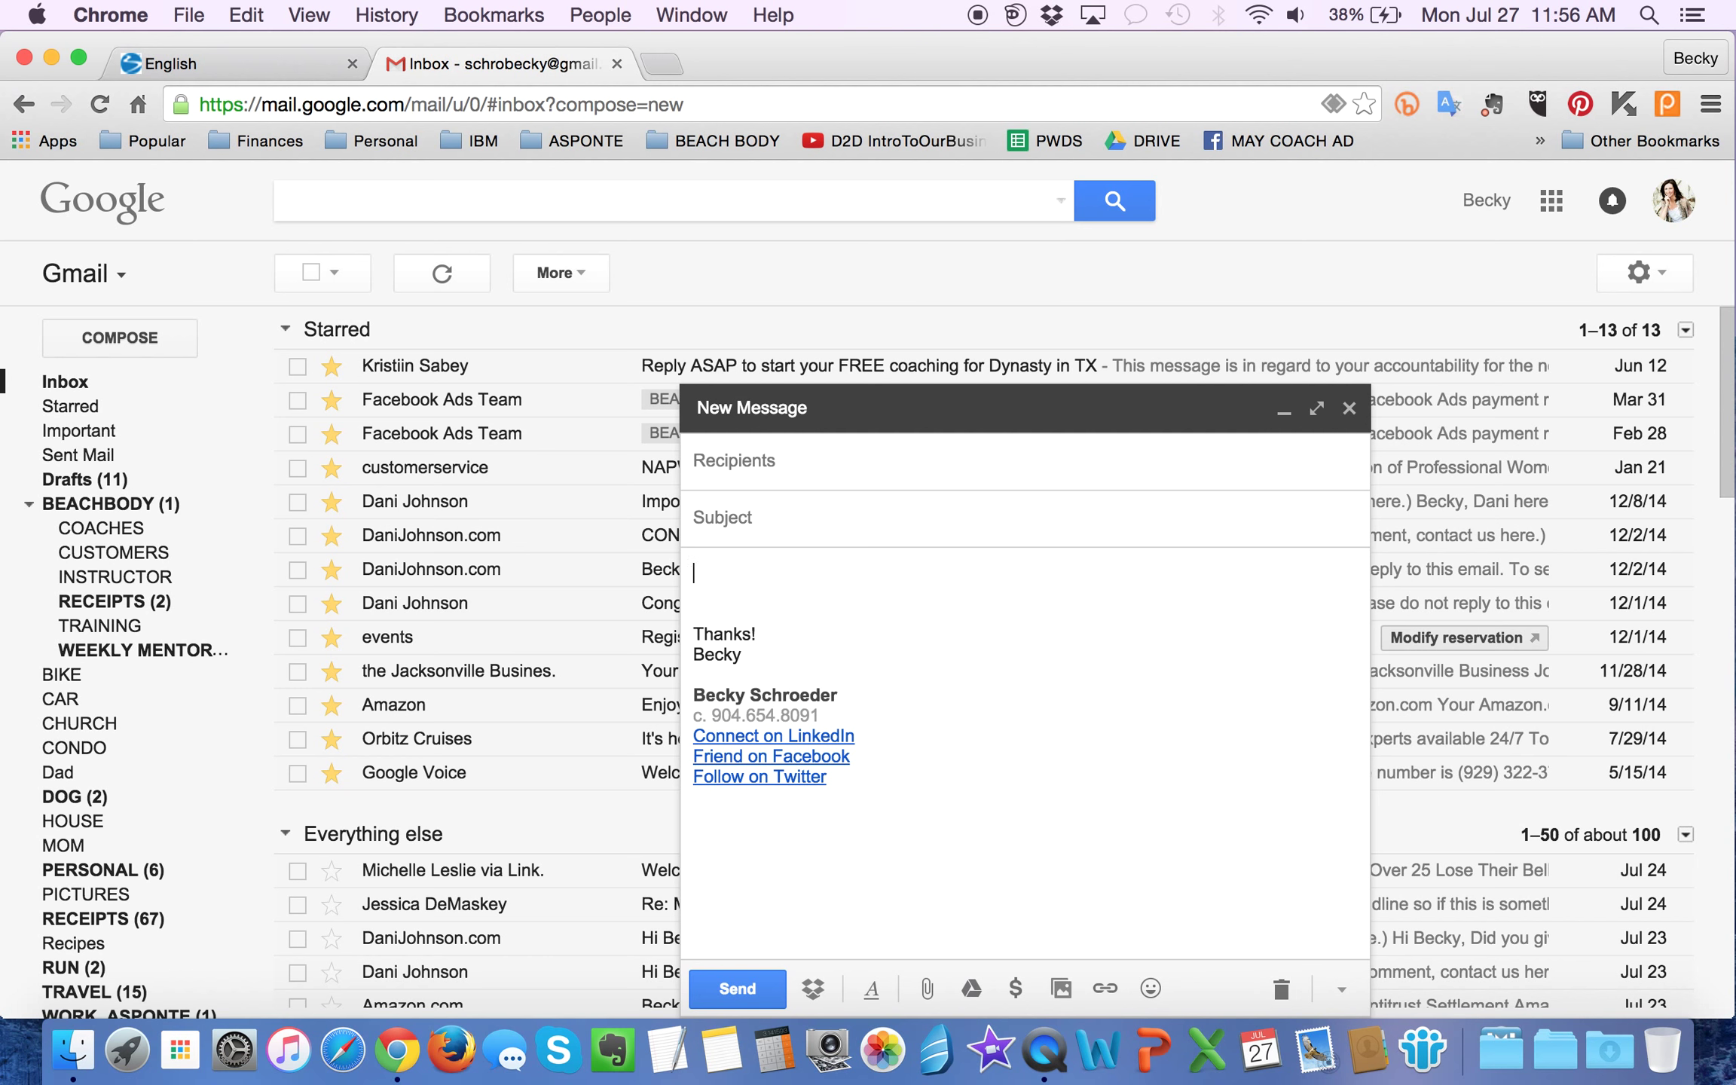
pyautogui.press('Return')
pyautogui.press('Return')
pyautogui.write('Here is a quick overview of')
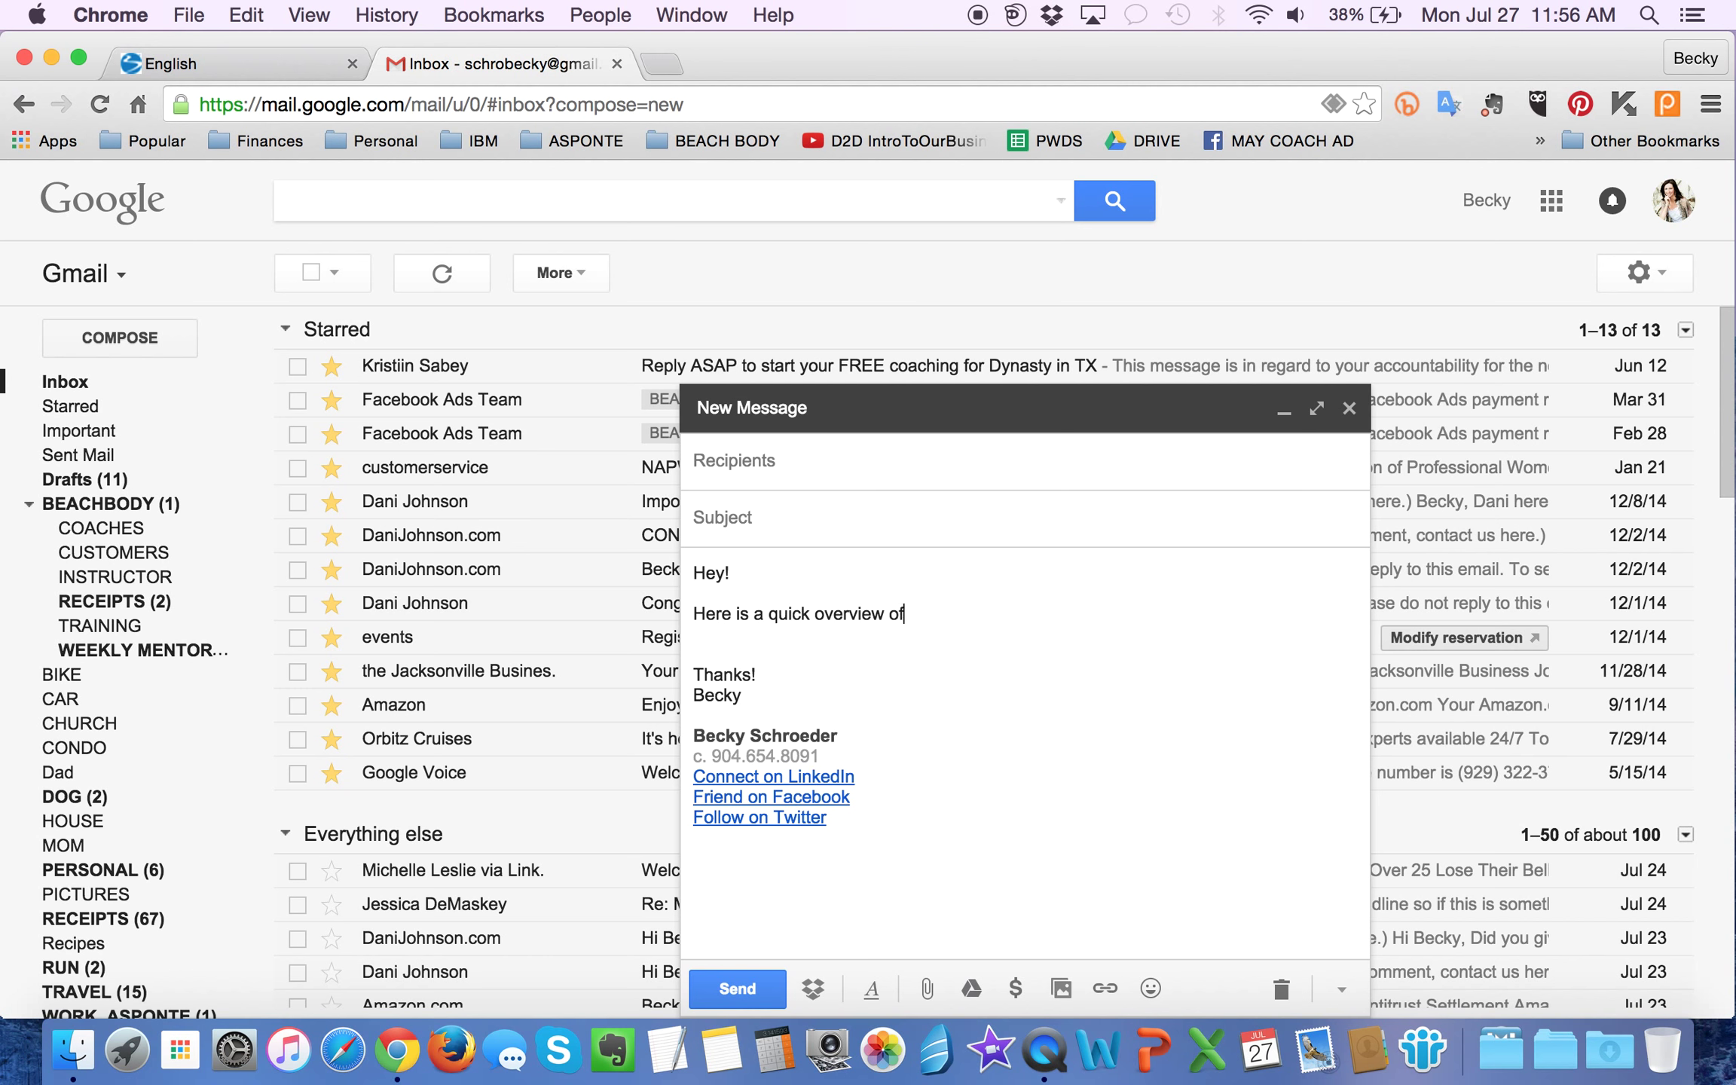
pyautogui.press('Return')
pyautogui.press('Return')
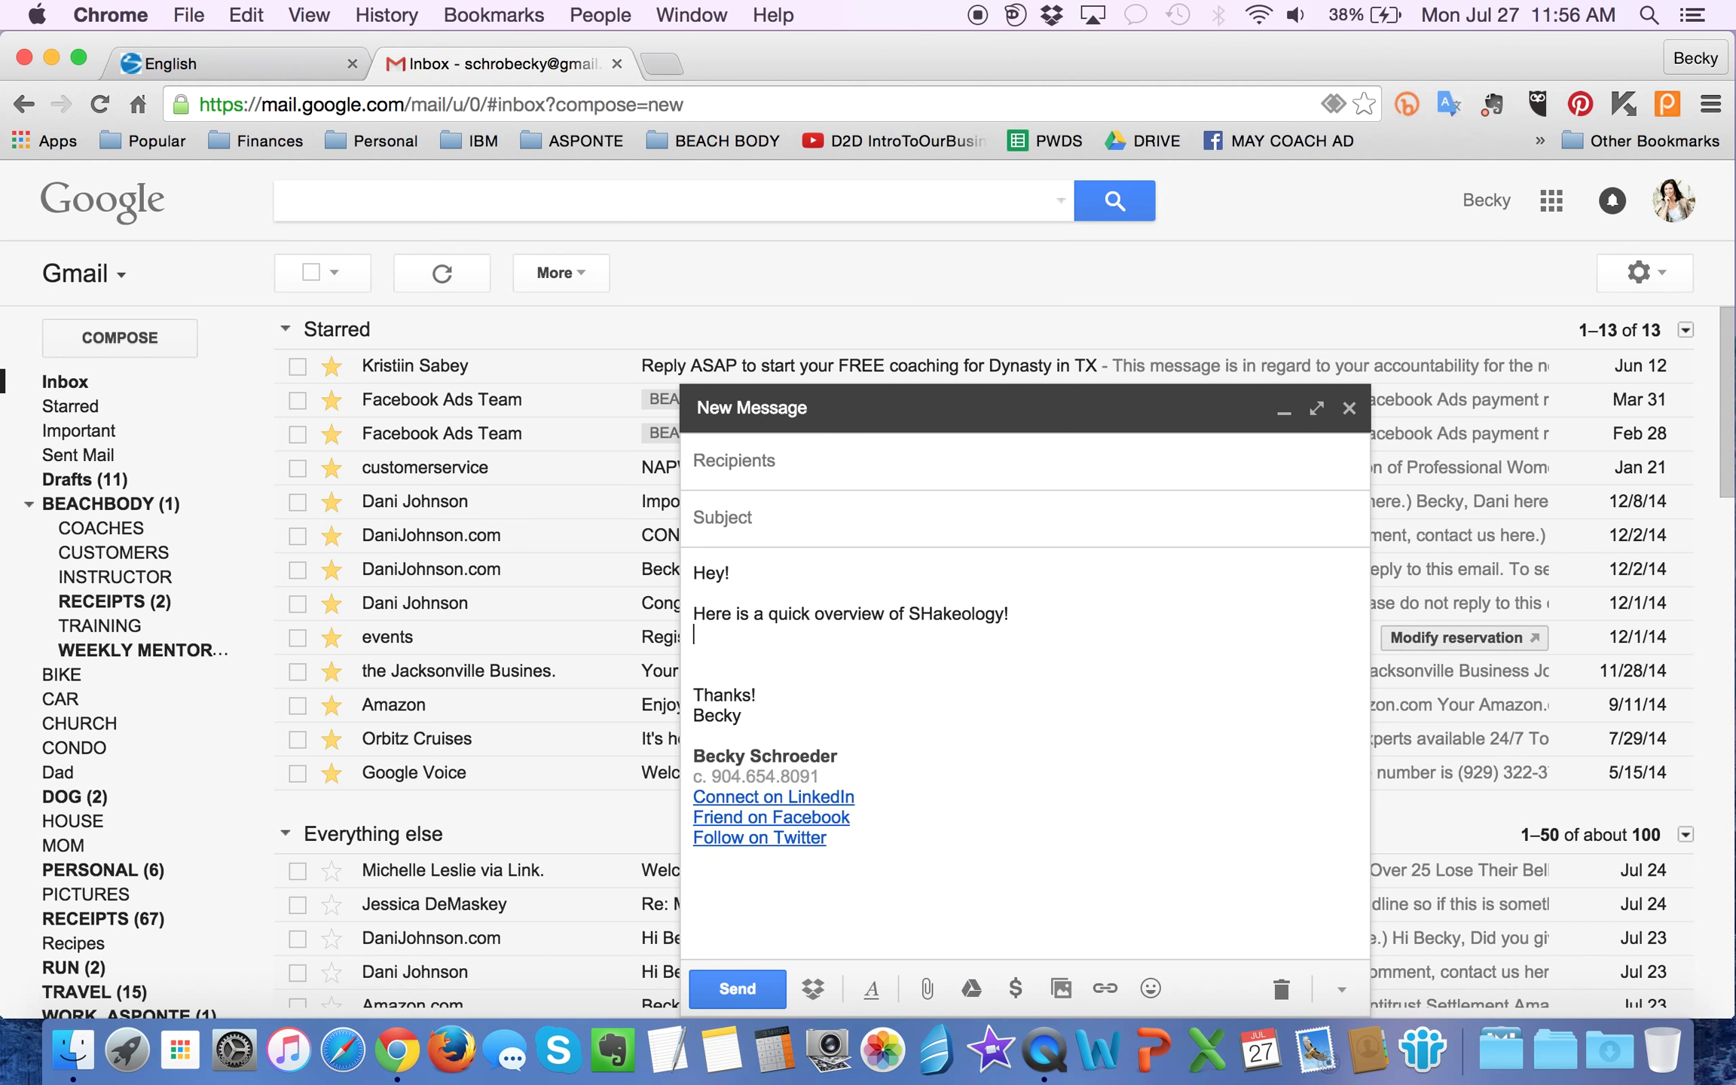
pyautogui.press('super+v')
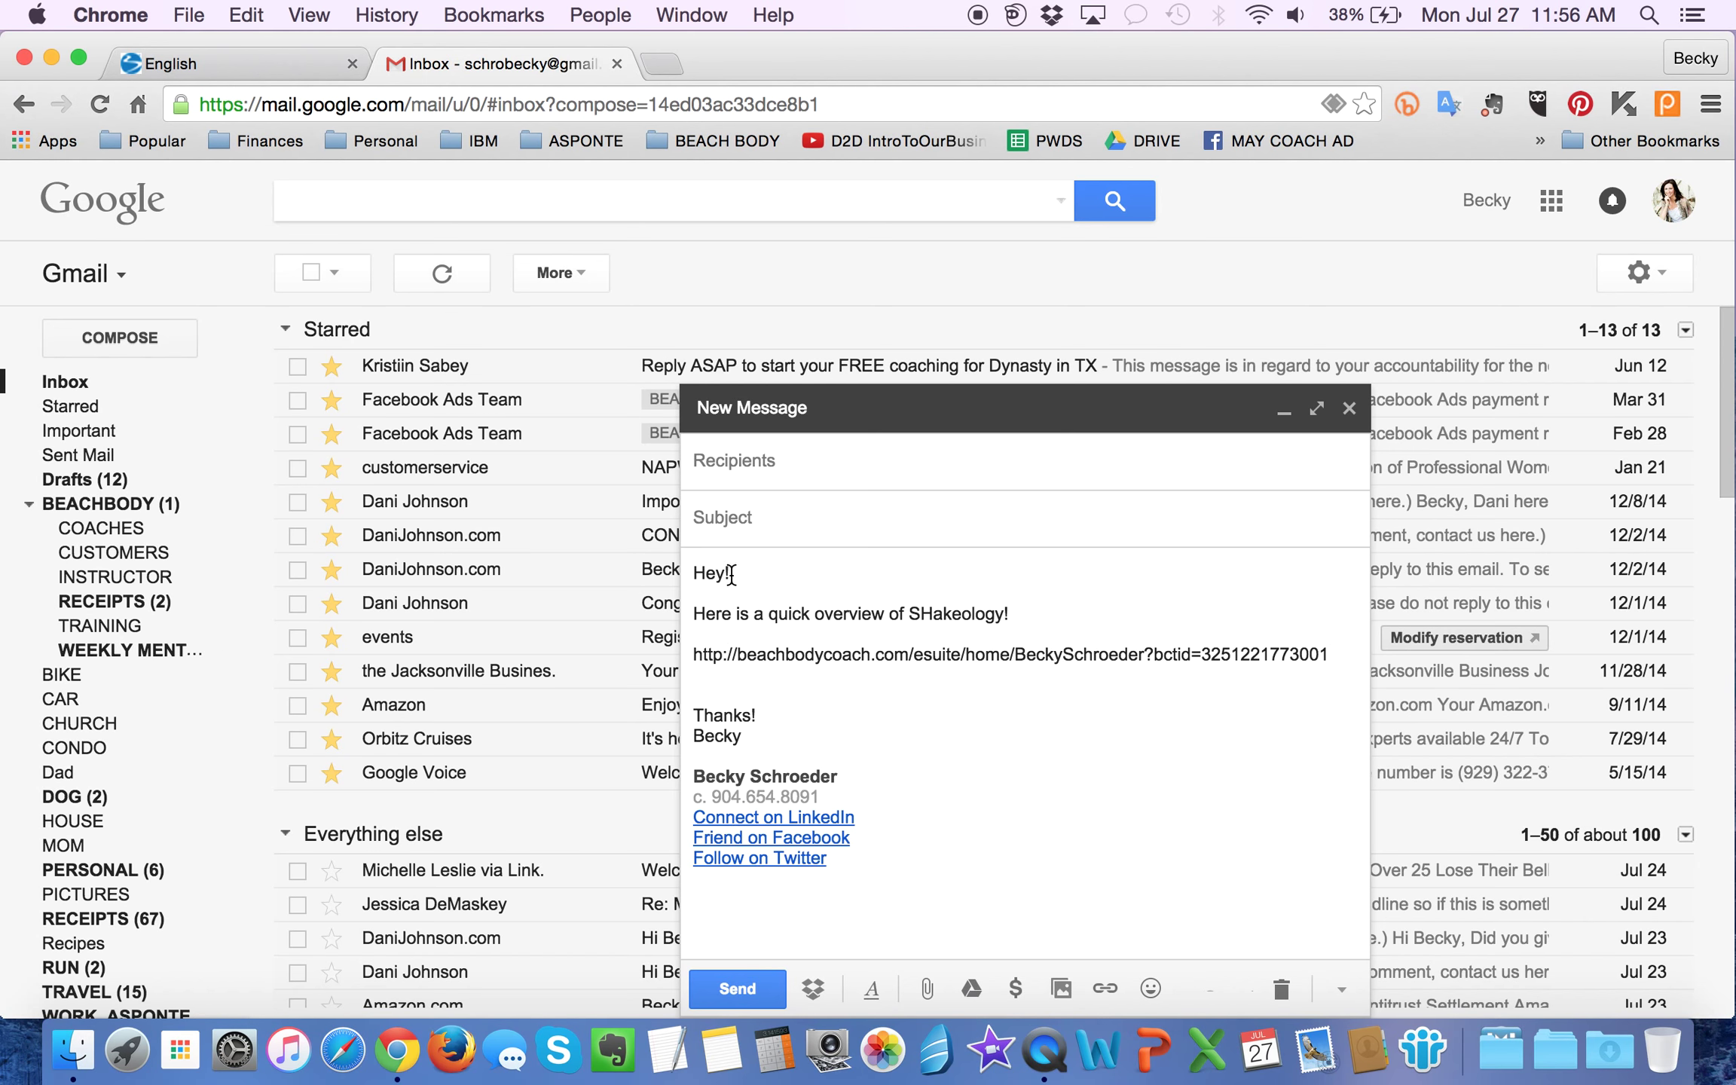
# Step: Address the email to the chosen contact, subject 'Shakeology!', send it, and view Sent Mail
pyautogui.click(757, 467)
pyautogui.write('fitnesswithb')
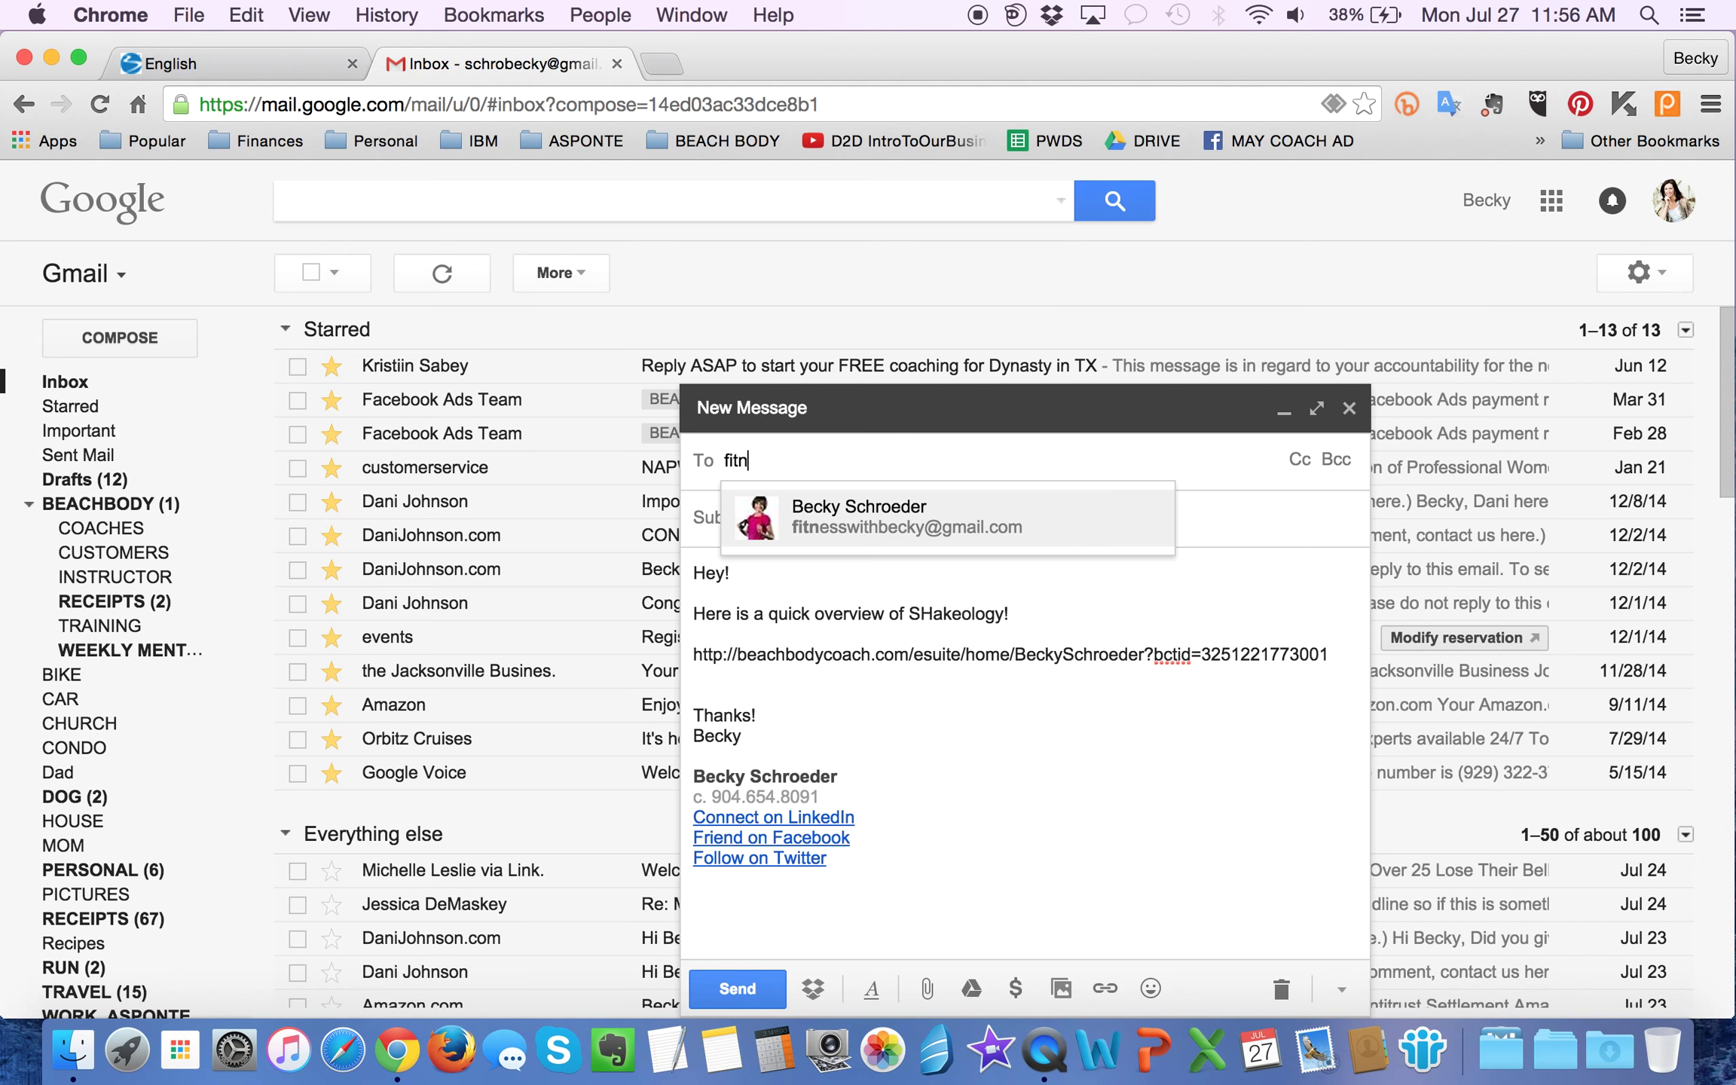
pyautogui.press('Return')
pyautogui.click(745, 517)
pyautogui.write('Shakeology!')
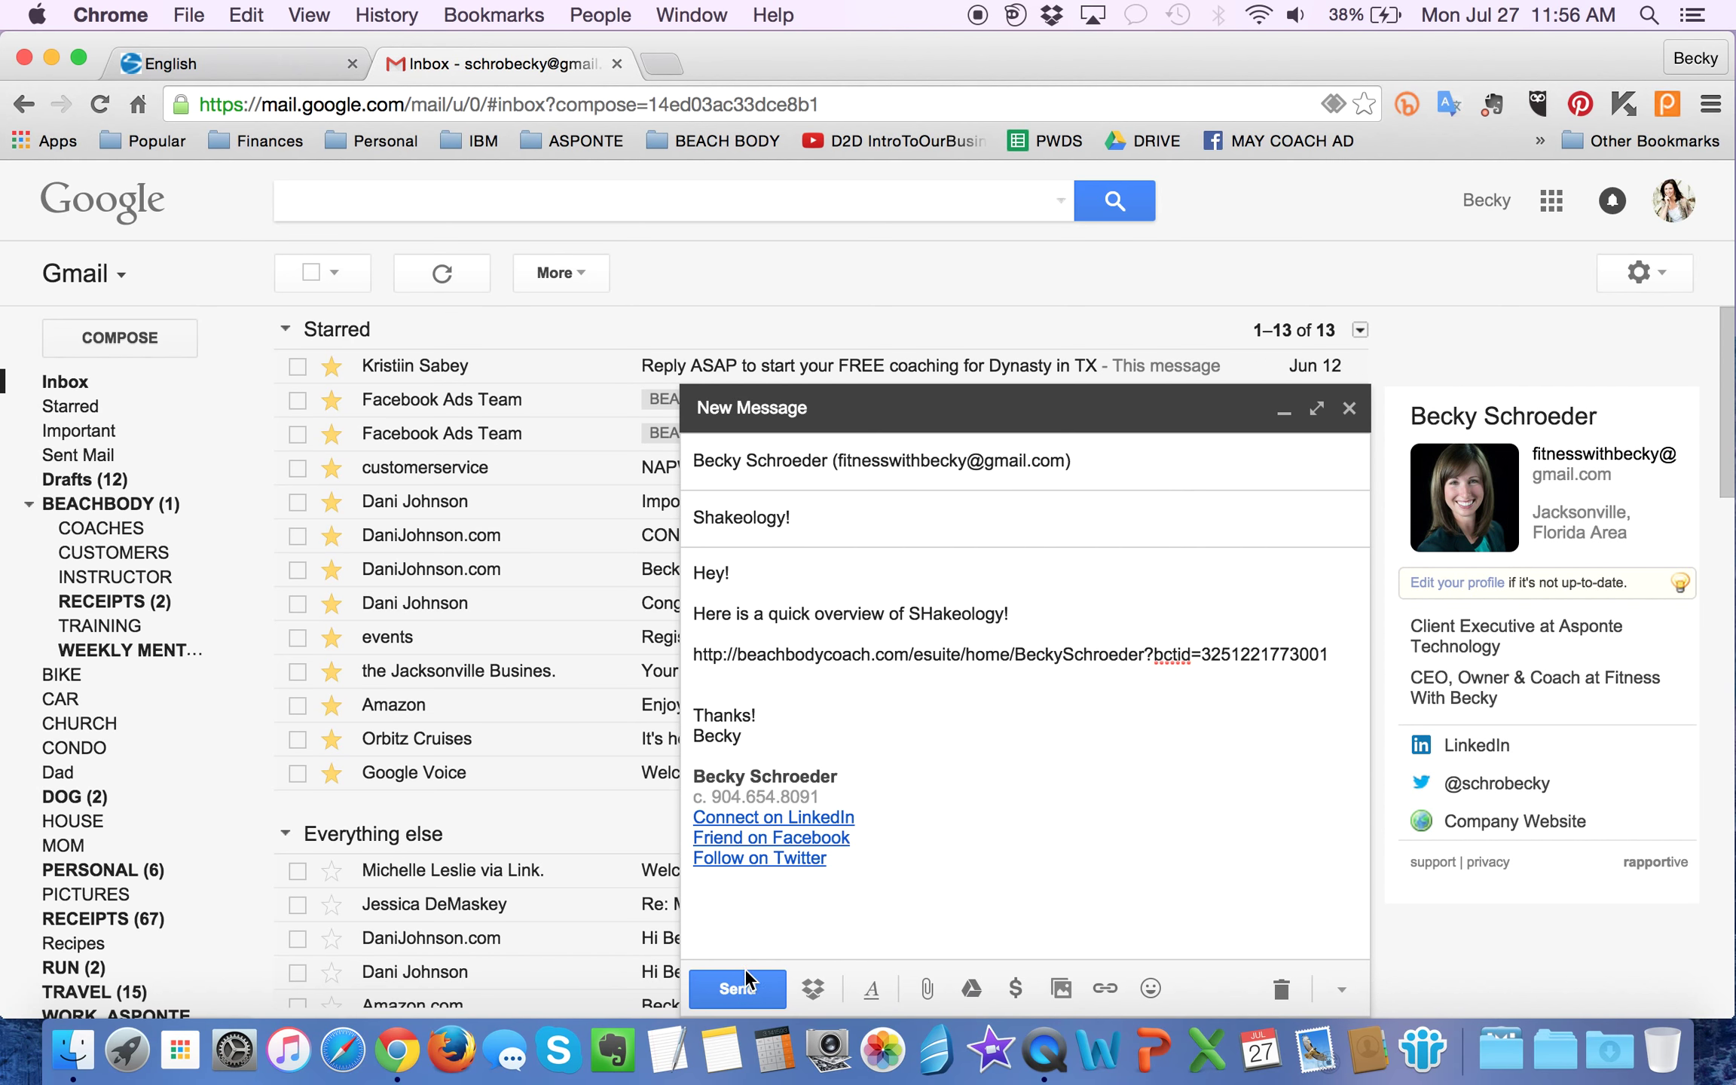
pyautogui.click(737, 988)
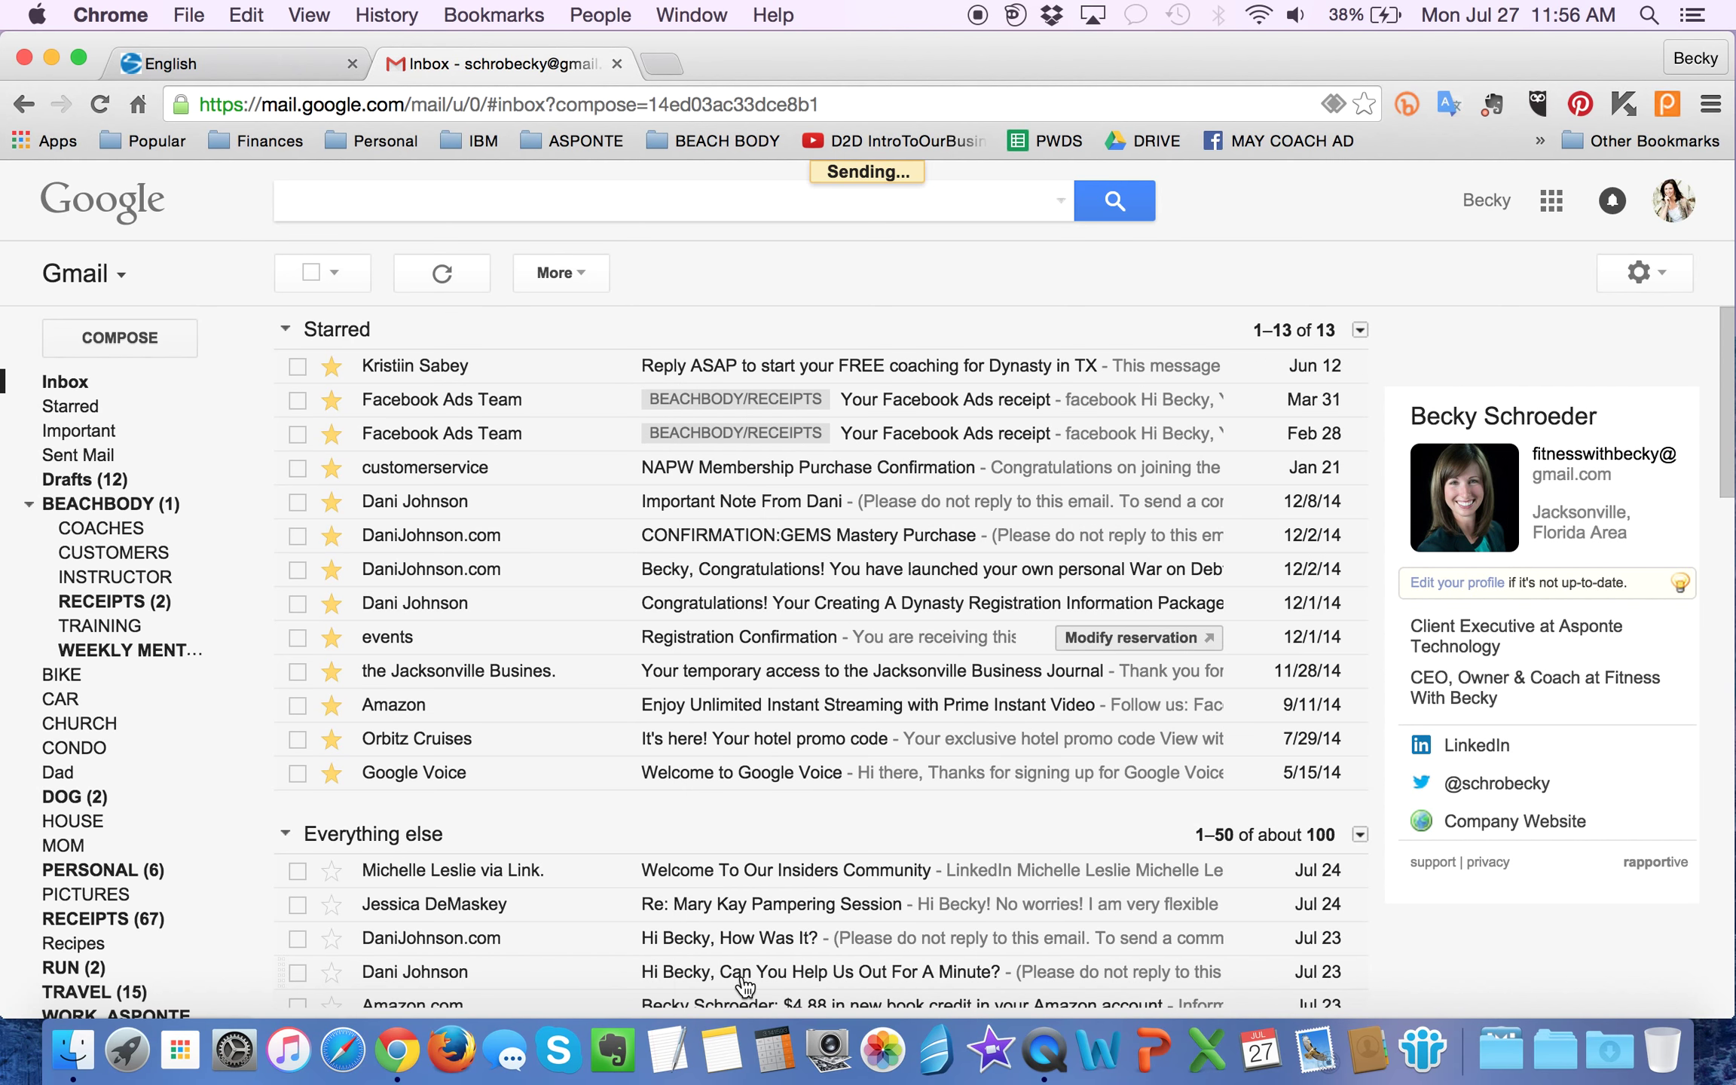
pyautogui.click(114, 455)
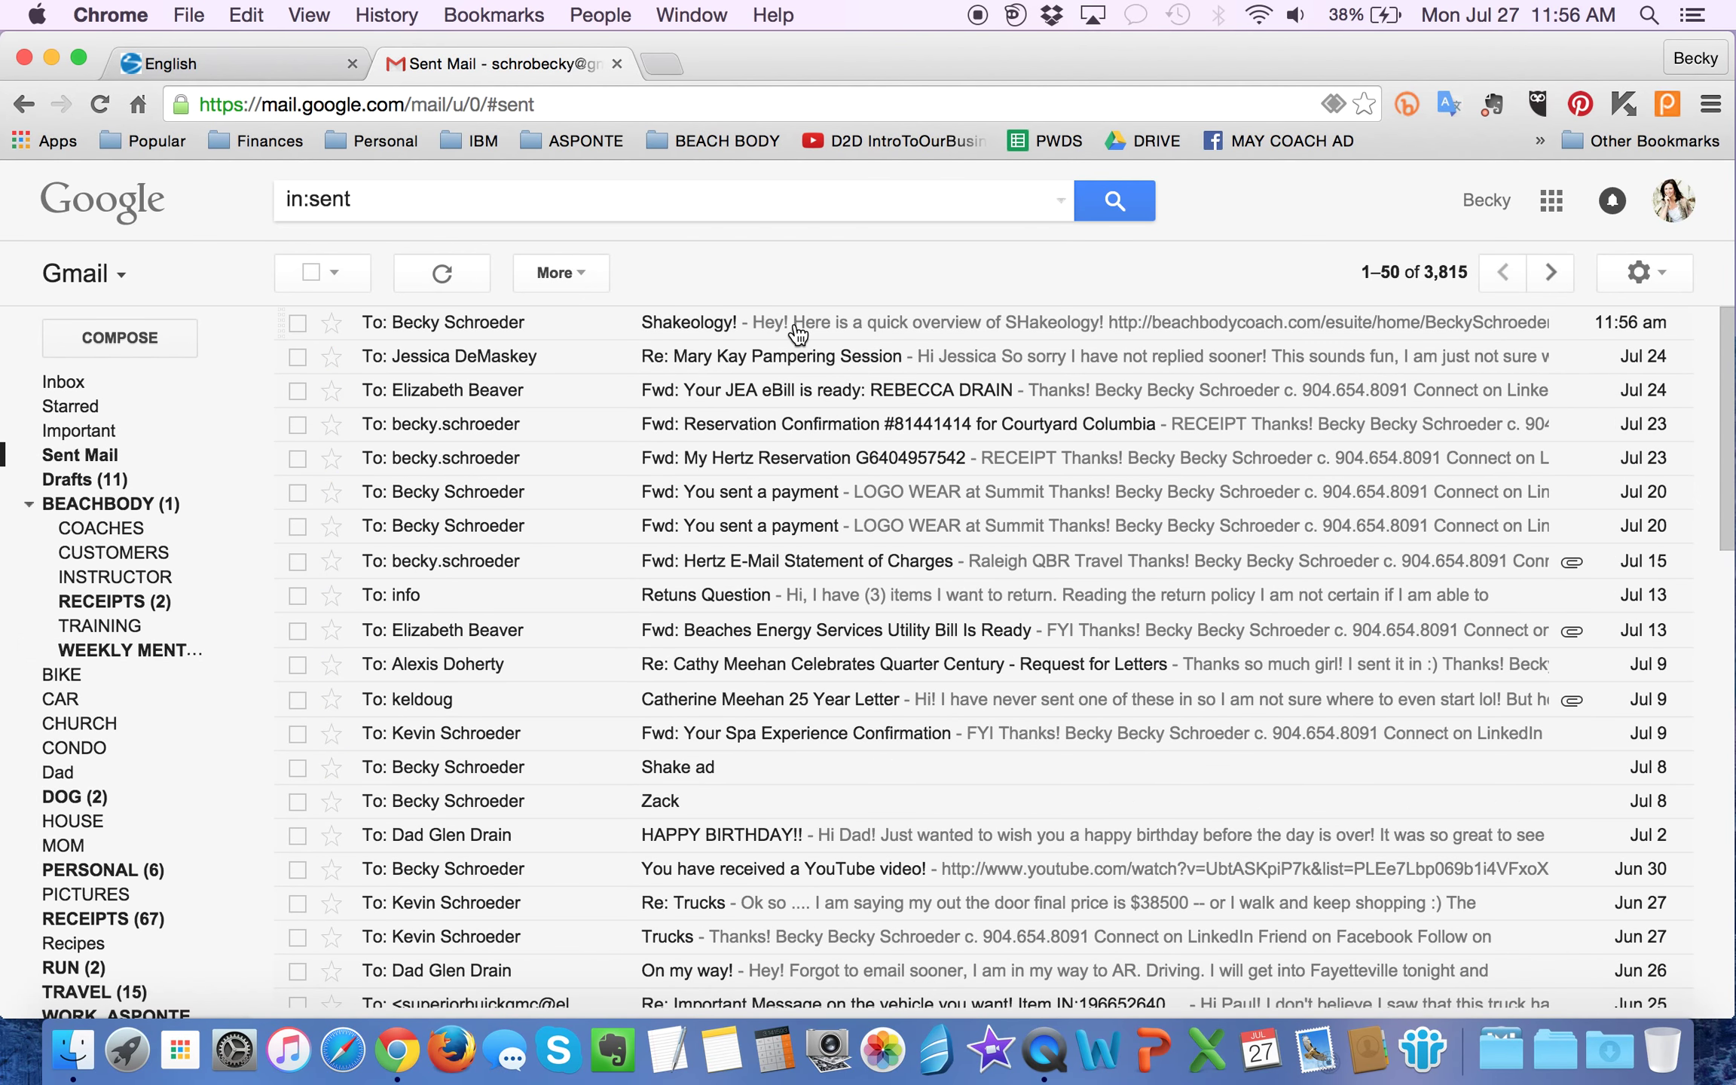
# Step: Open the sent 'Shakeology!' message
pyautogui.click(796, 333)
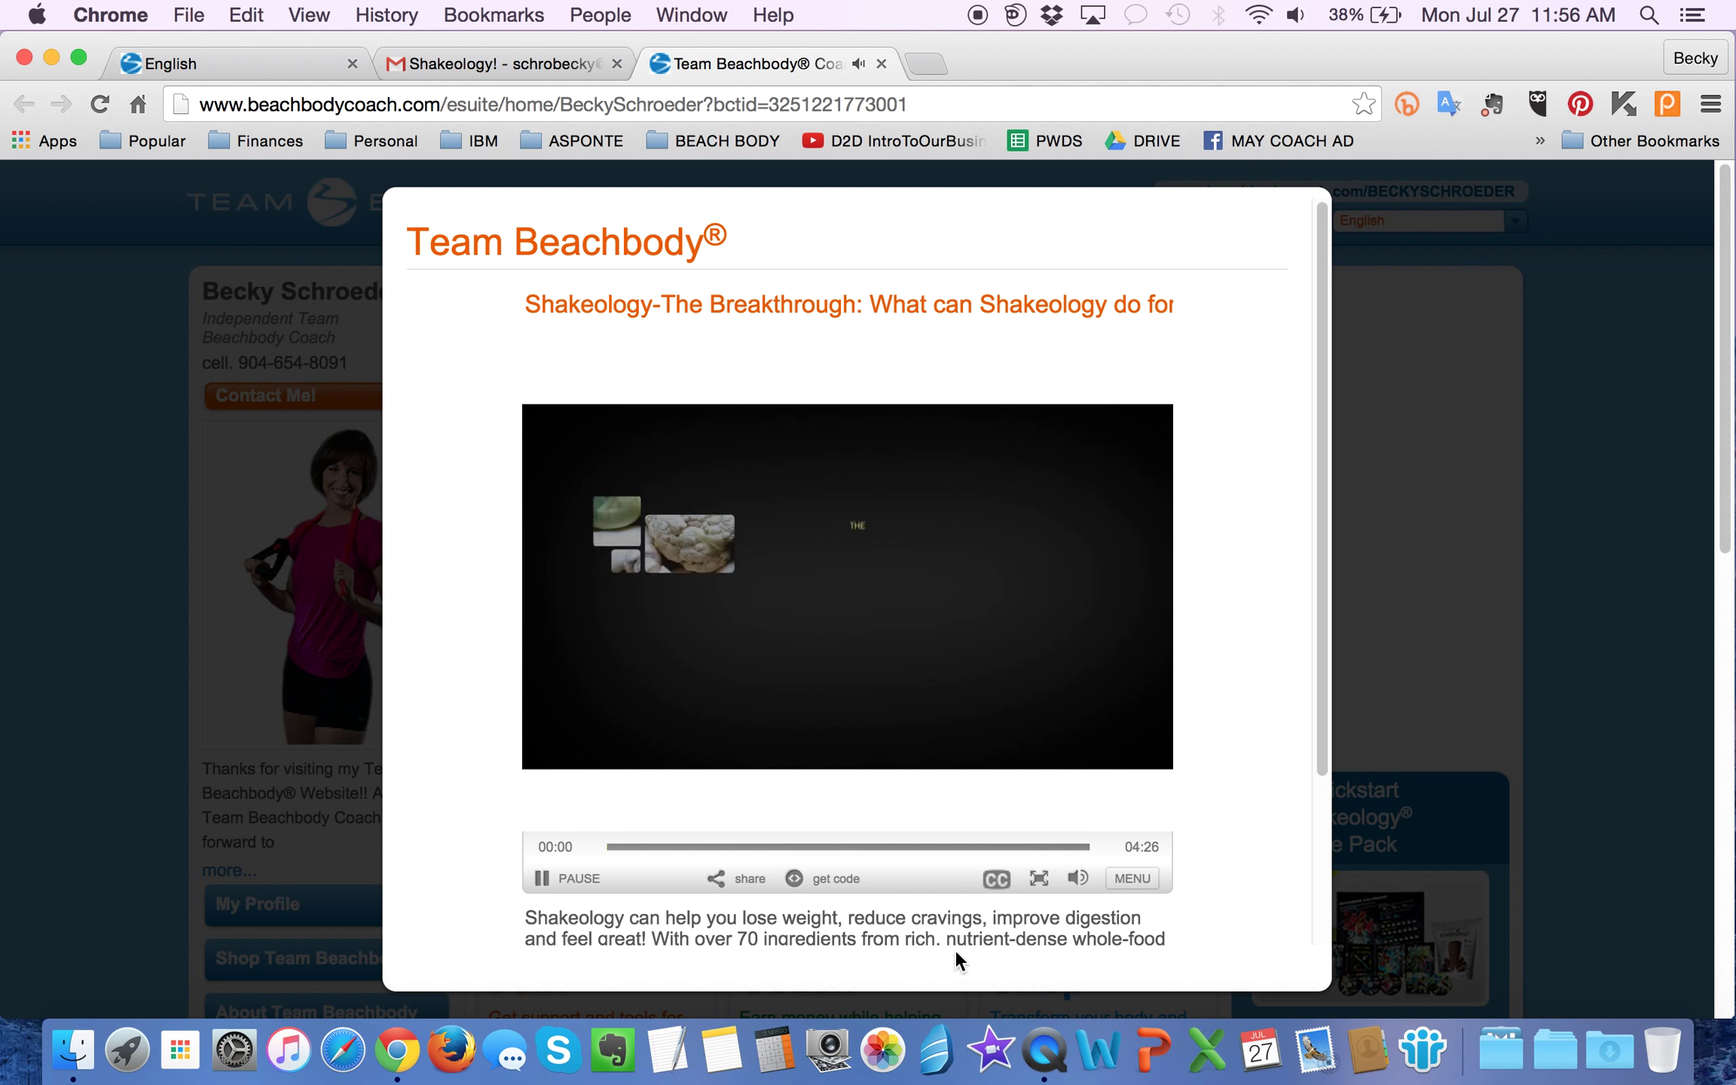
# Step: Pause and close the Breakthrough video, view the coach page's Shop section, then return to the library
pyautogui.click(572, 875)
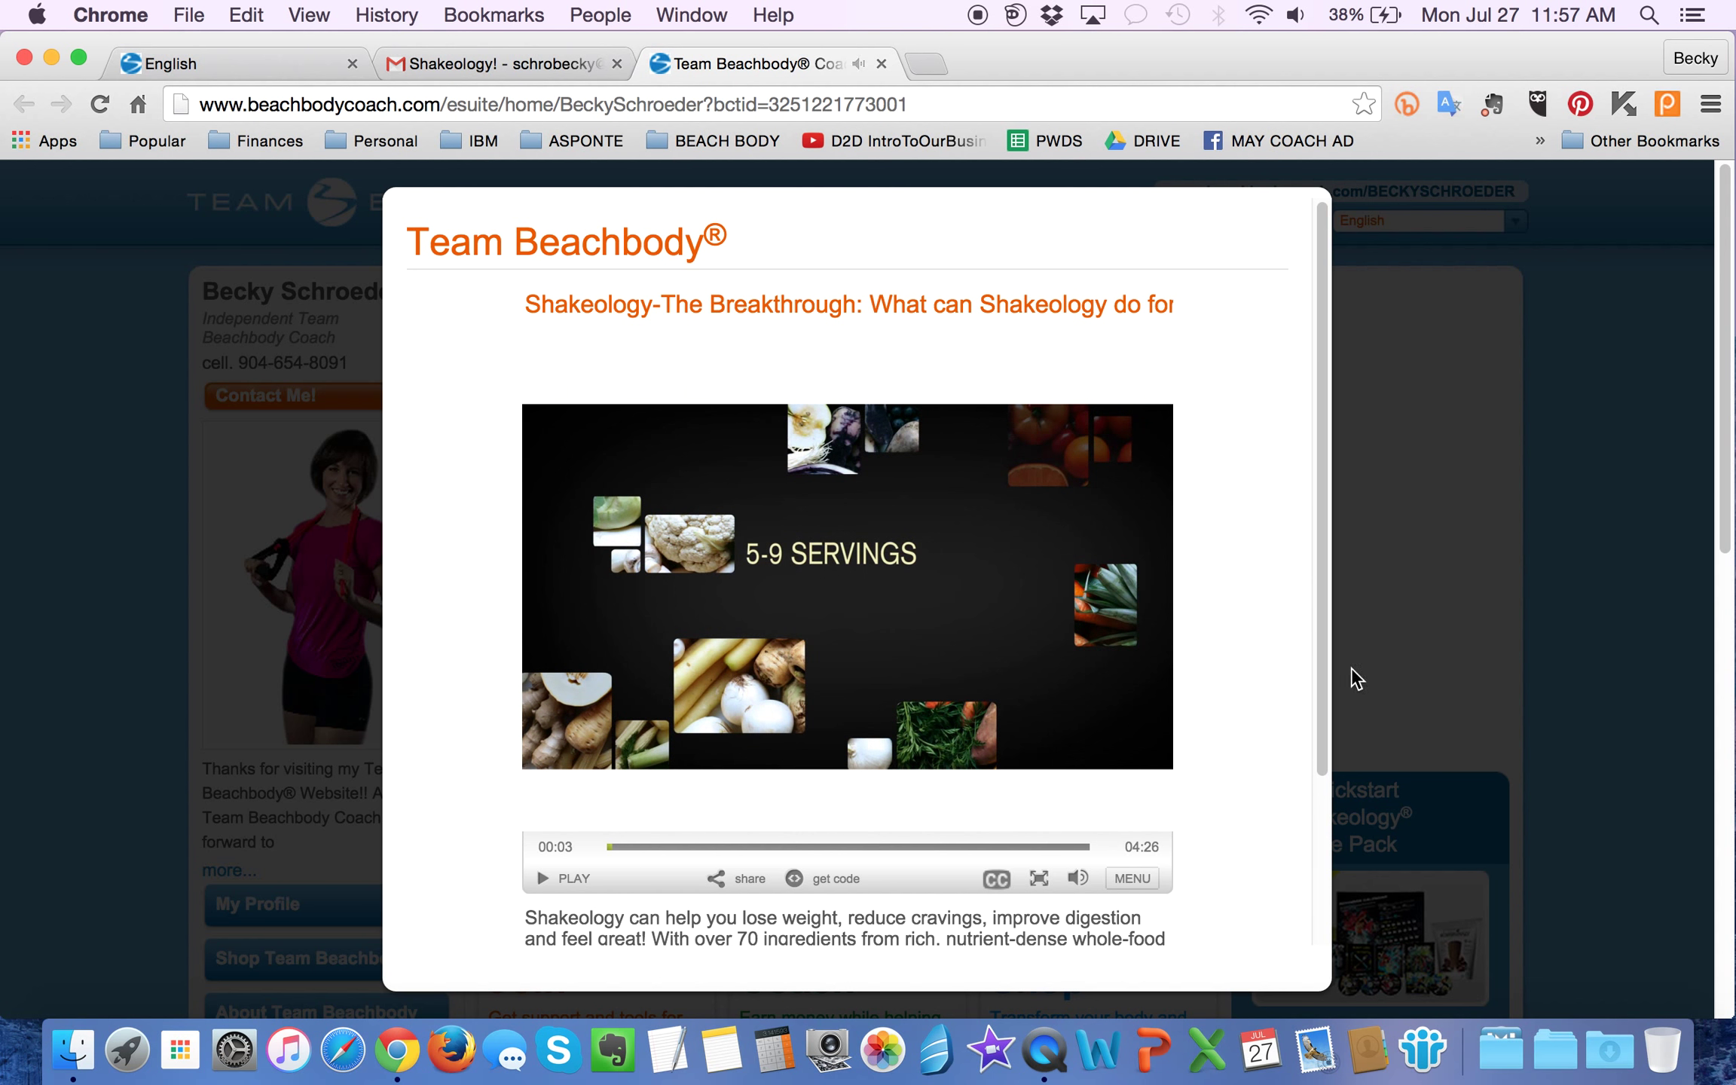
pyautogui.click(1393, 556)
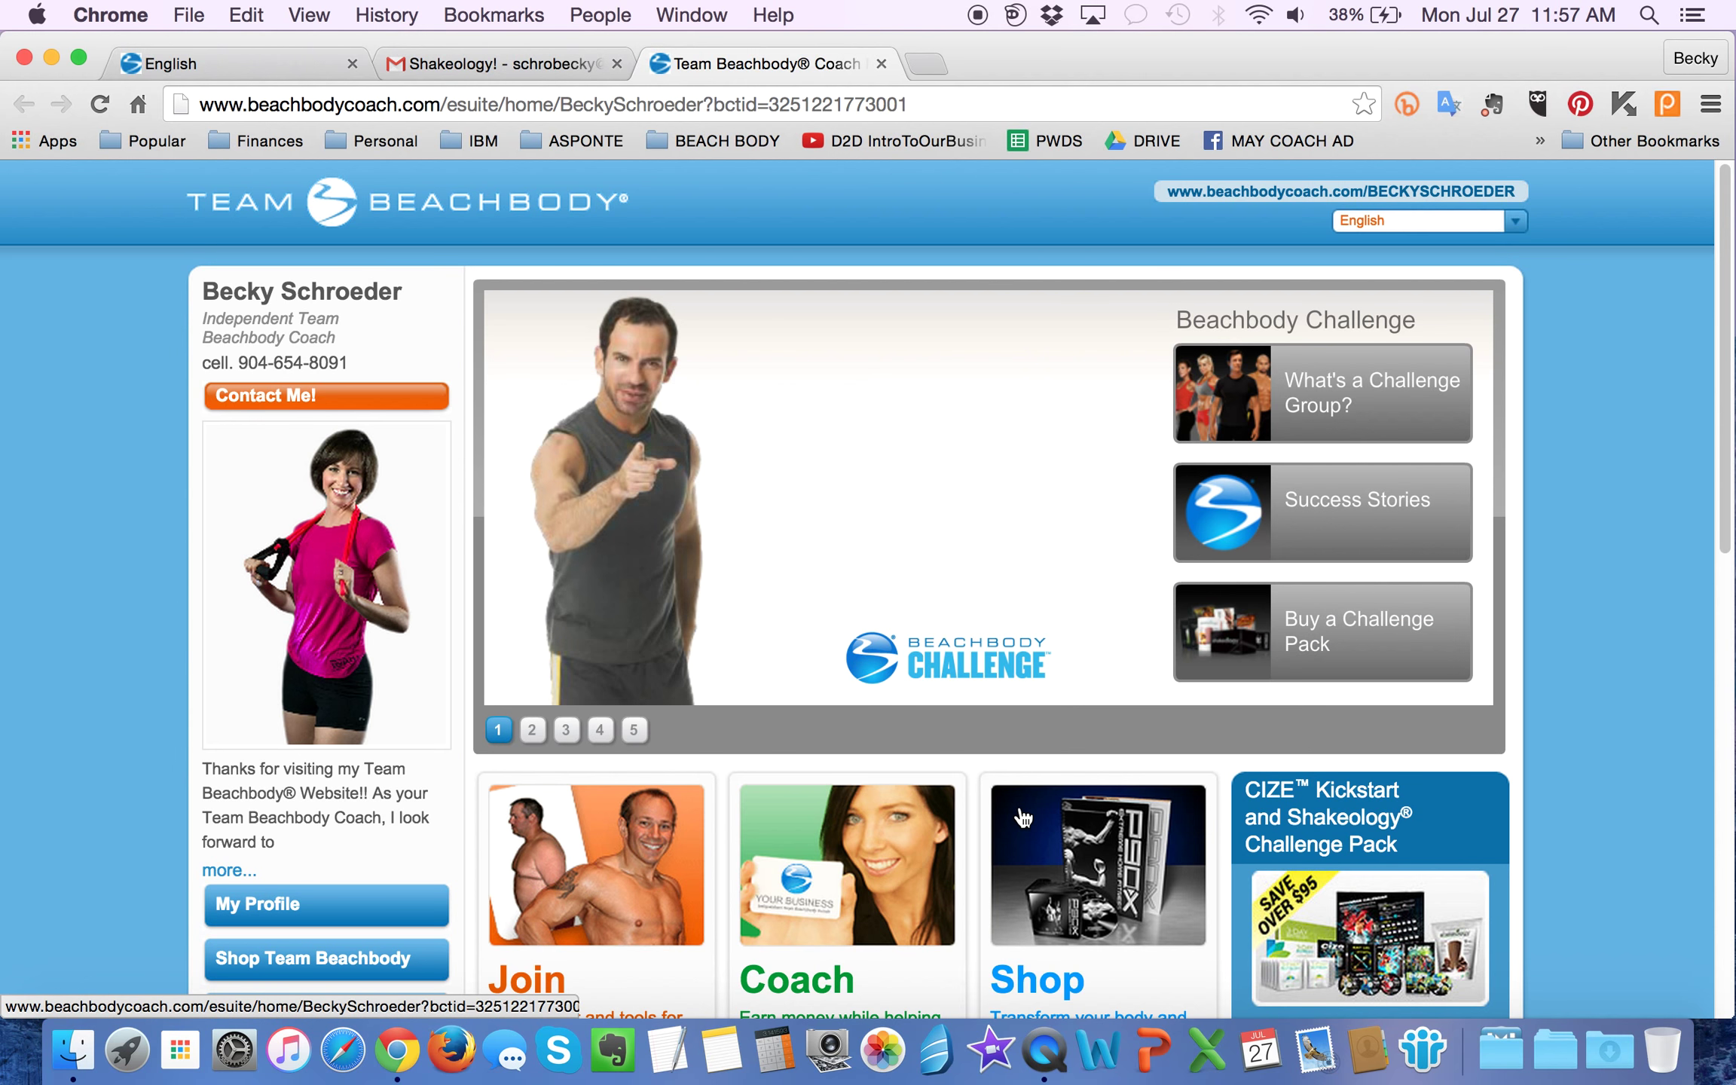
pyautogui.scroll(-3, 1023, 818)
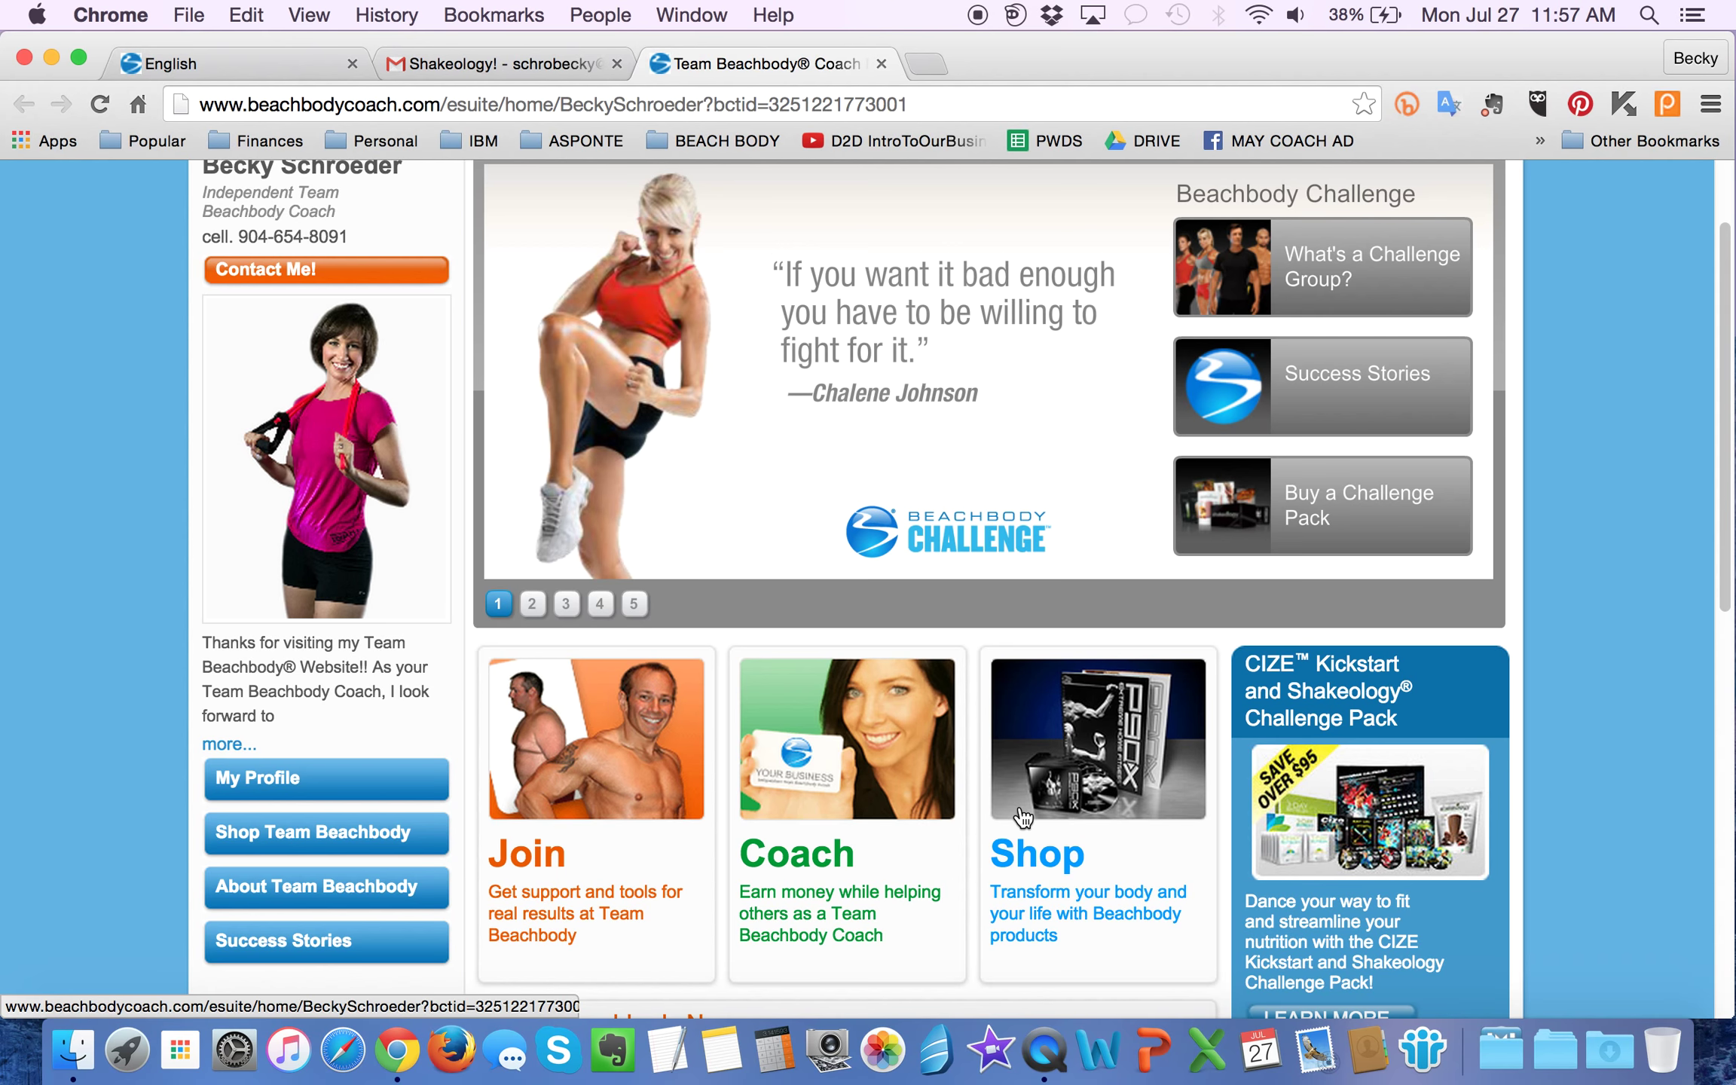
pyautogui.click(1023, 817)
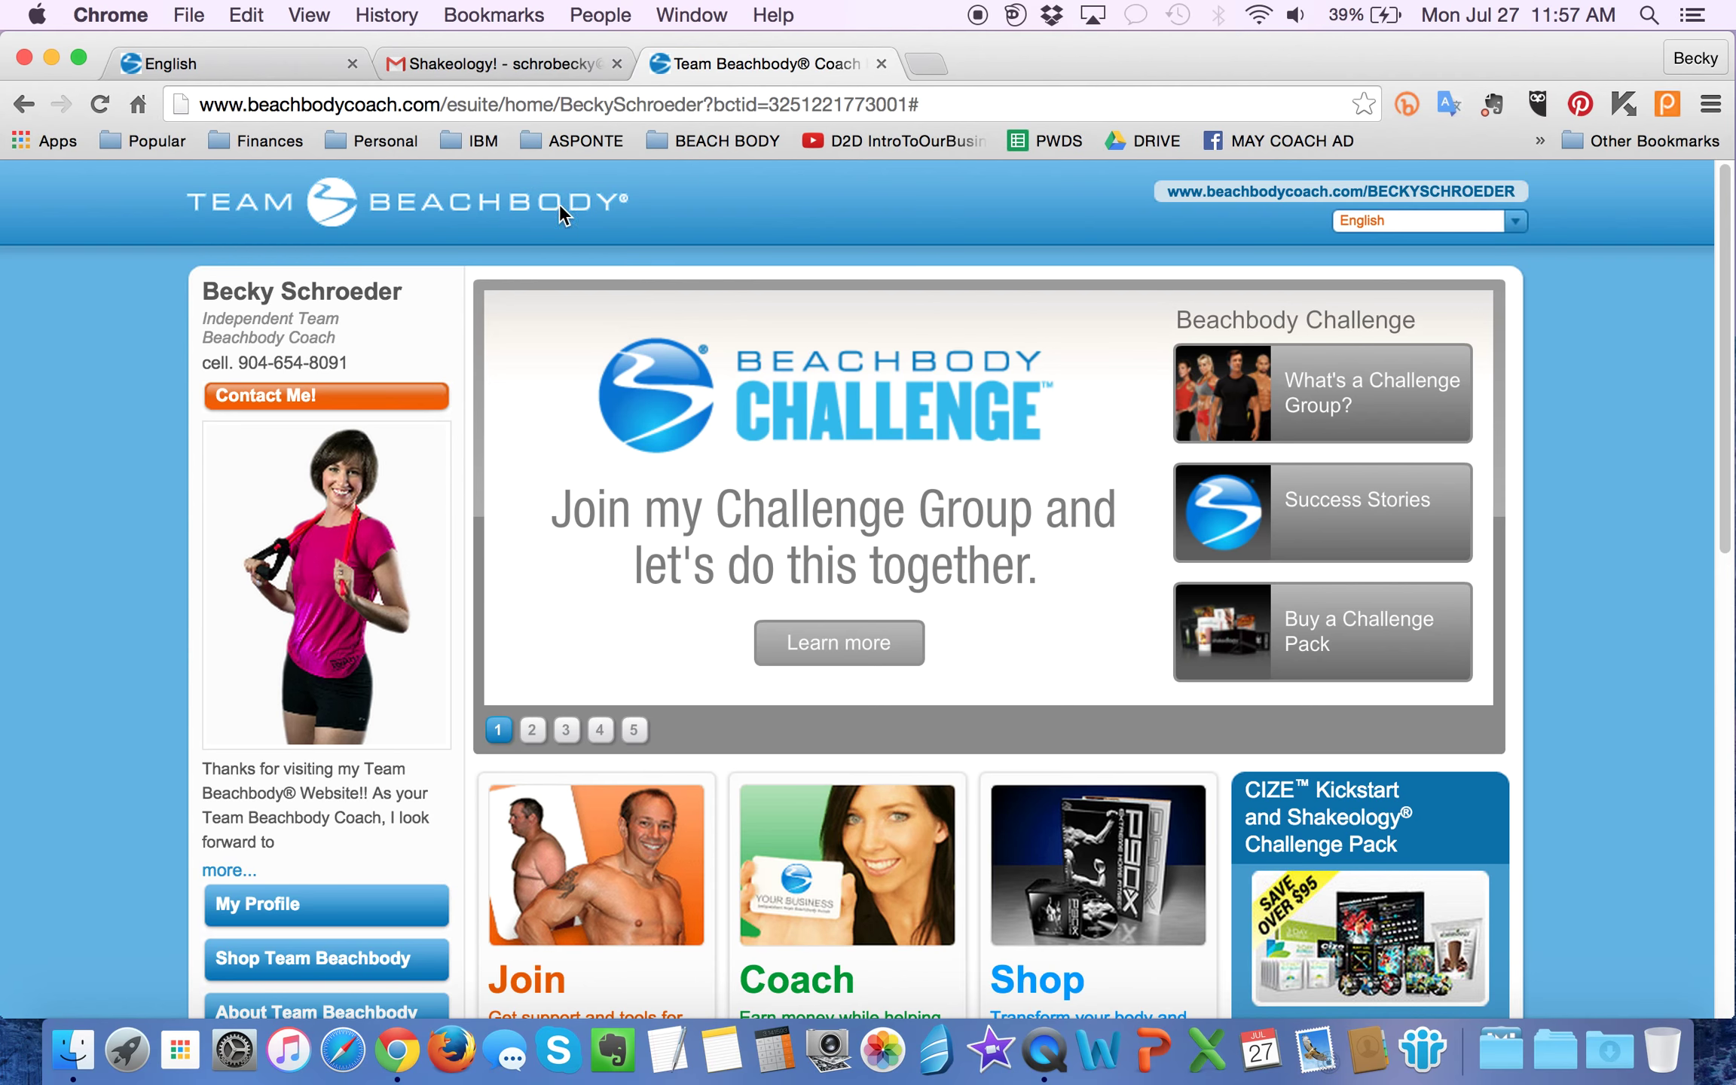
pyautogui.click(269, 74)
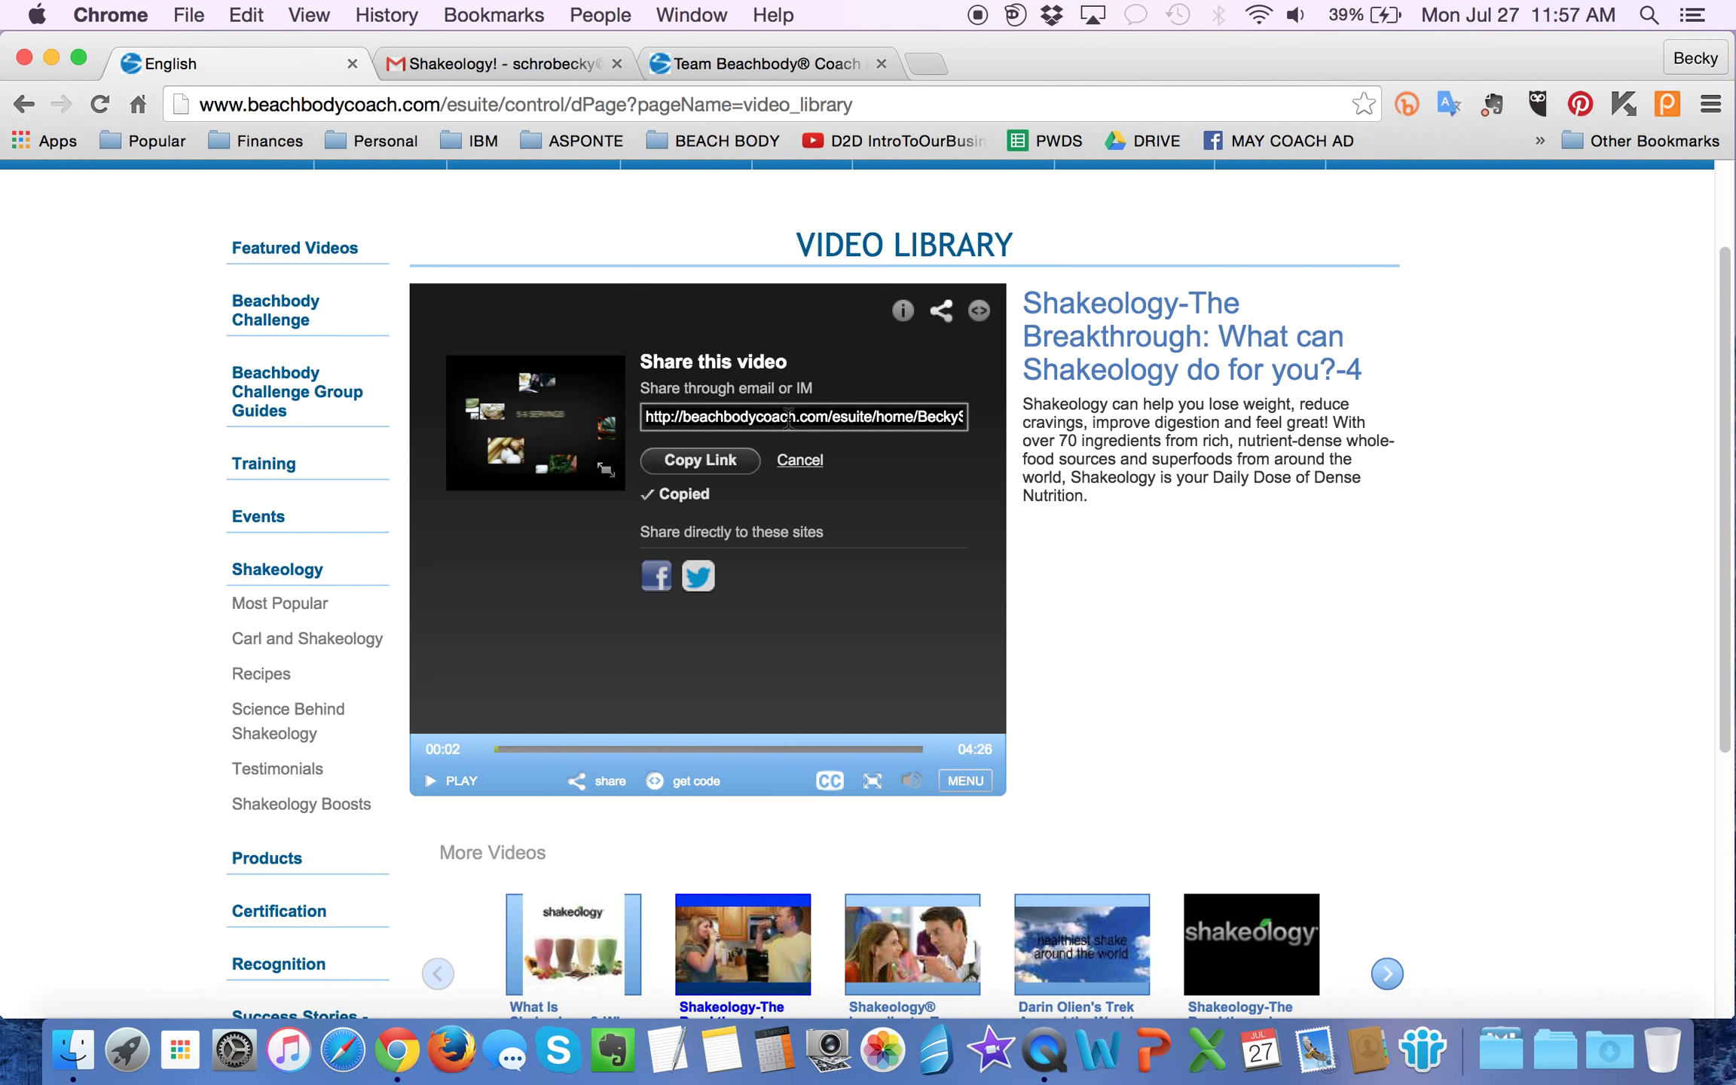
# Step: Review the sent email, coach page and library share link, ending on the coach's home page
pyautogui.click(513, 64)
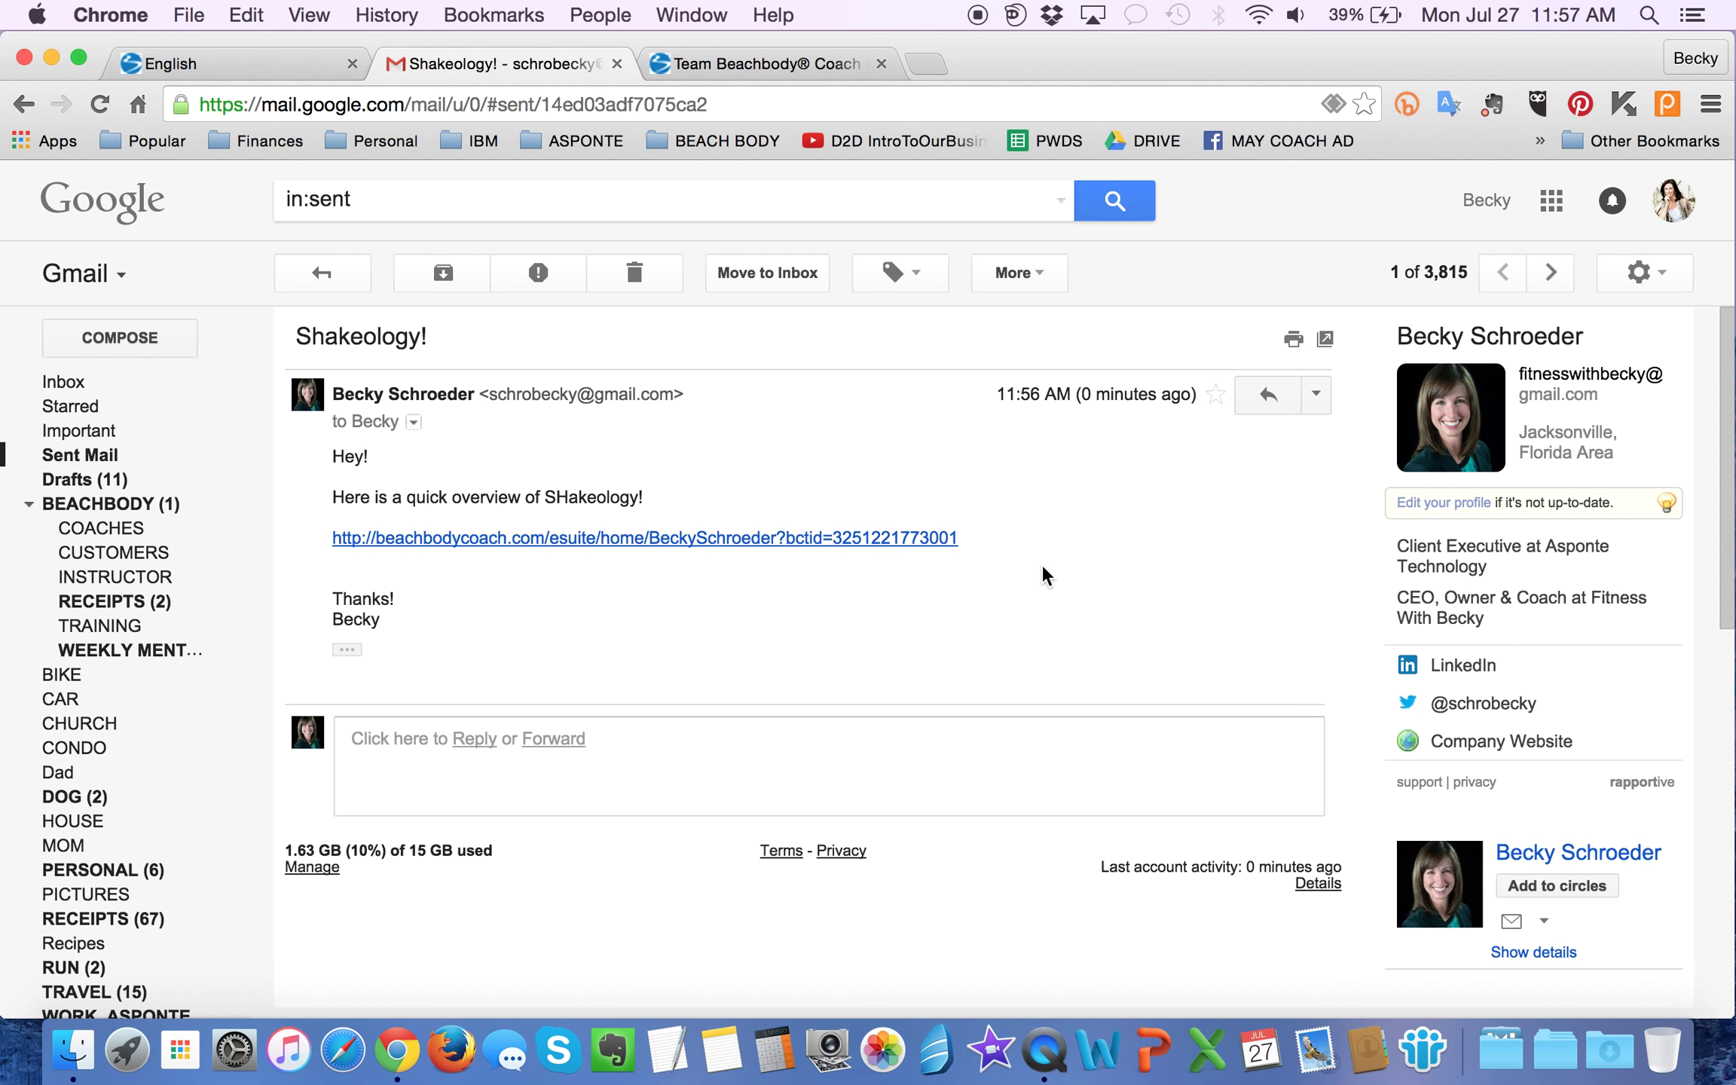
pyautogui.click(755, 60)
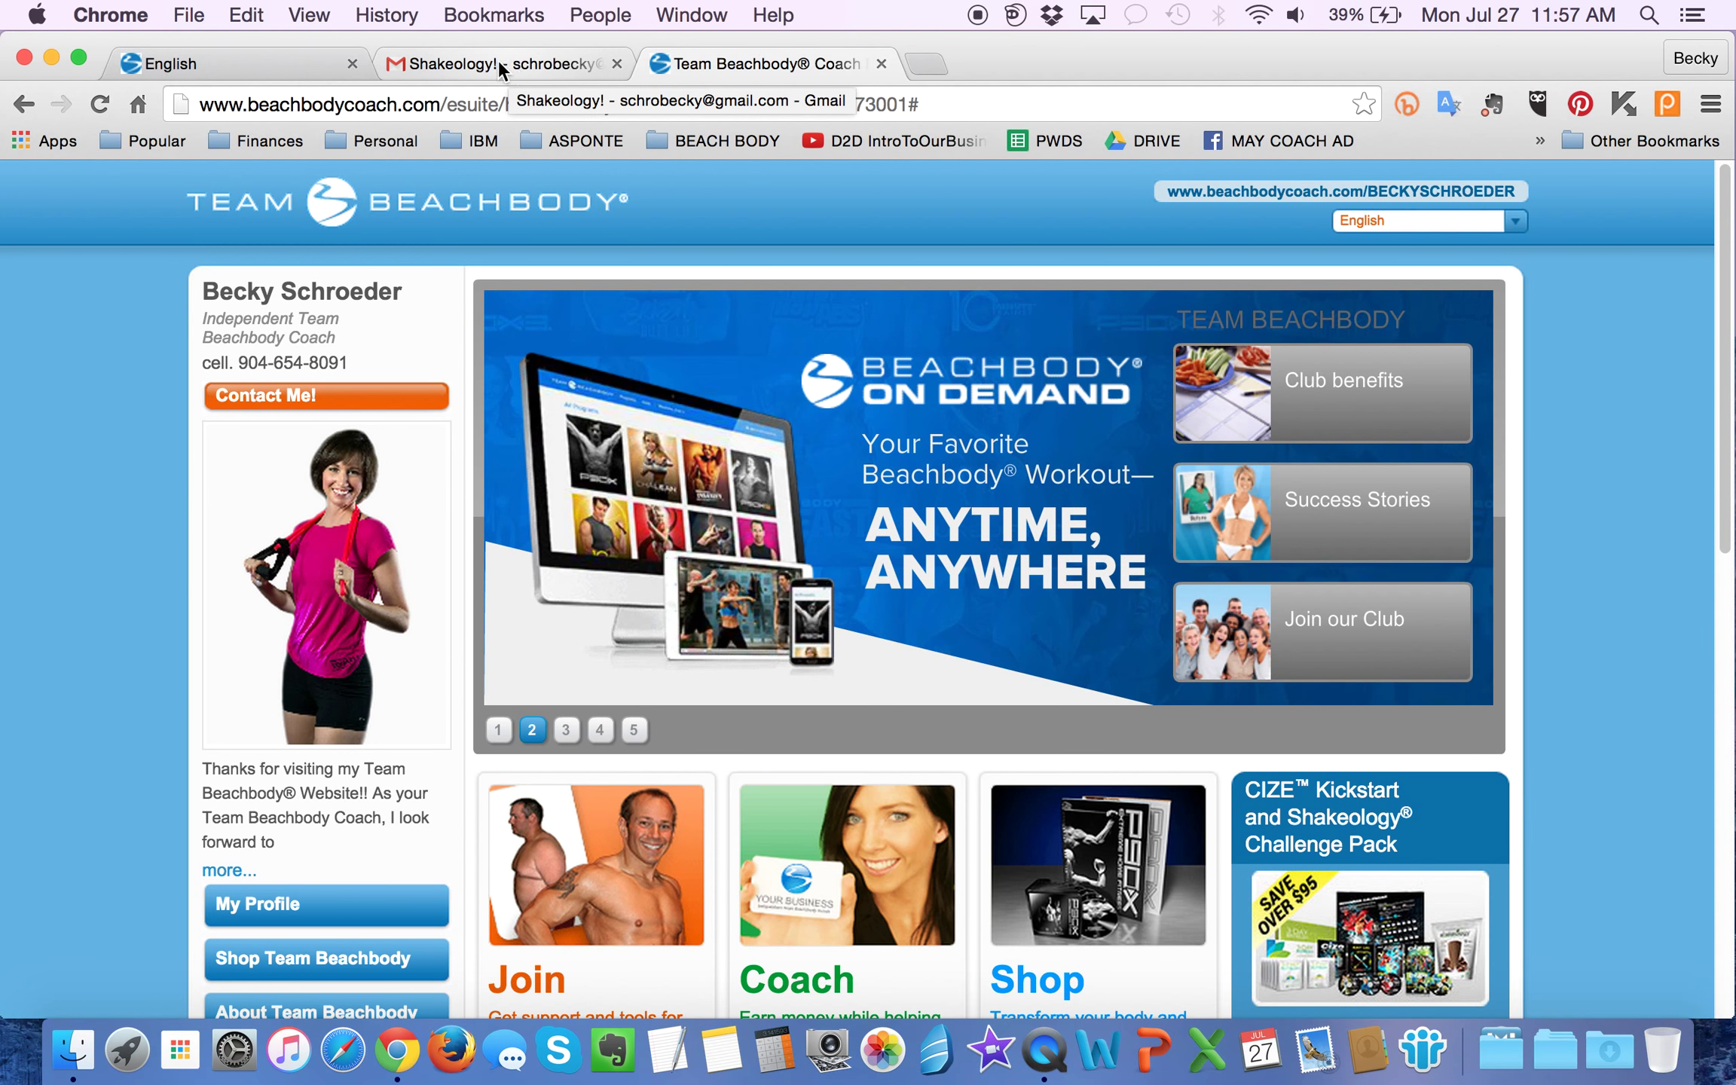
pyautogui.click(251, 62)
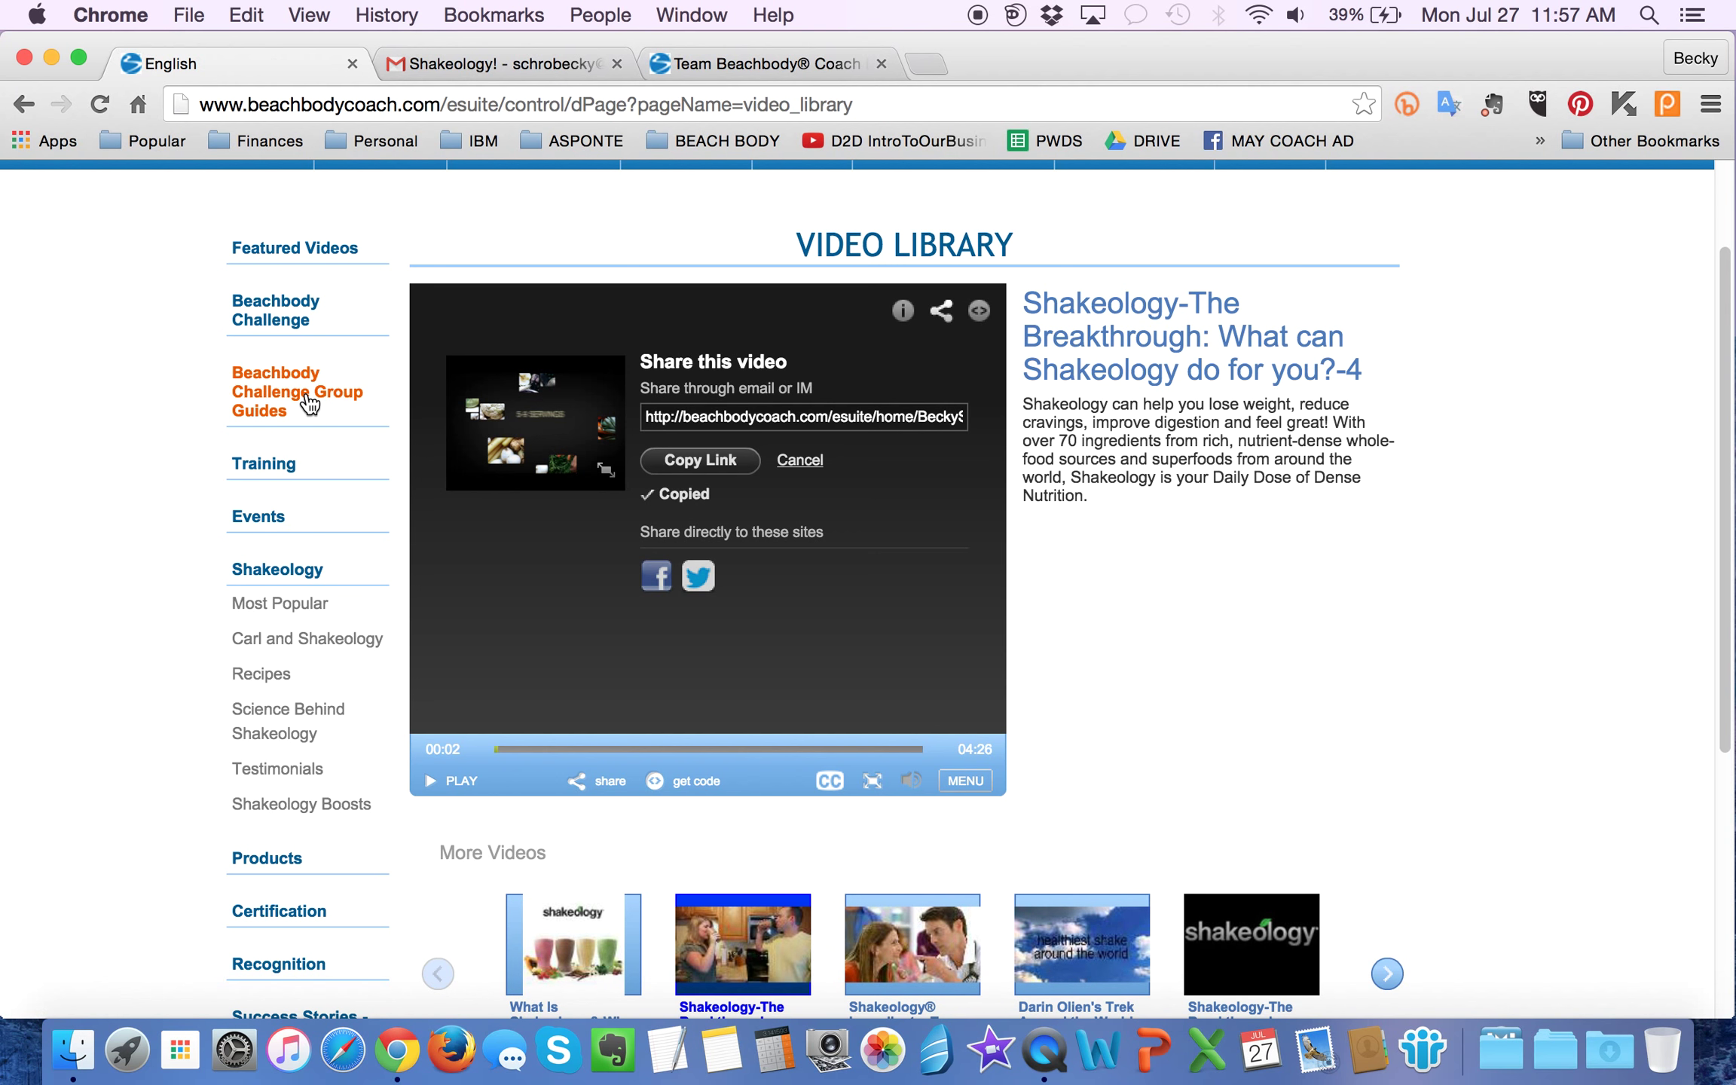
pyautogui.click(778, 415)
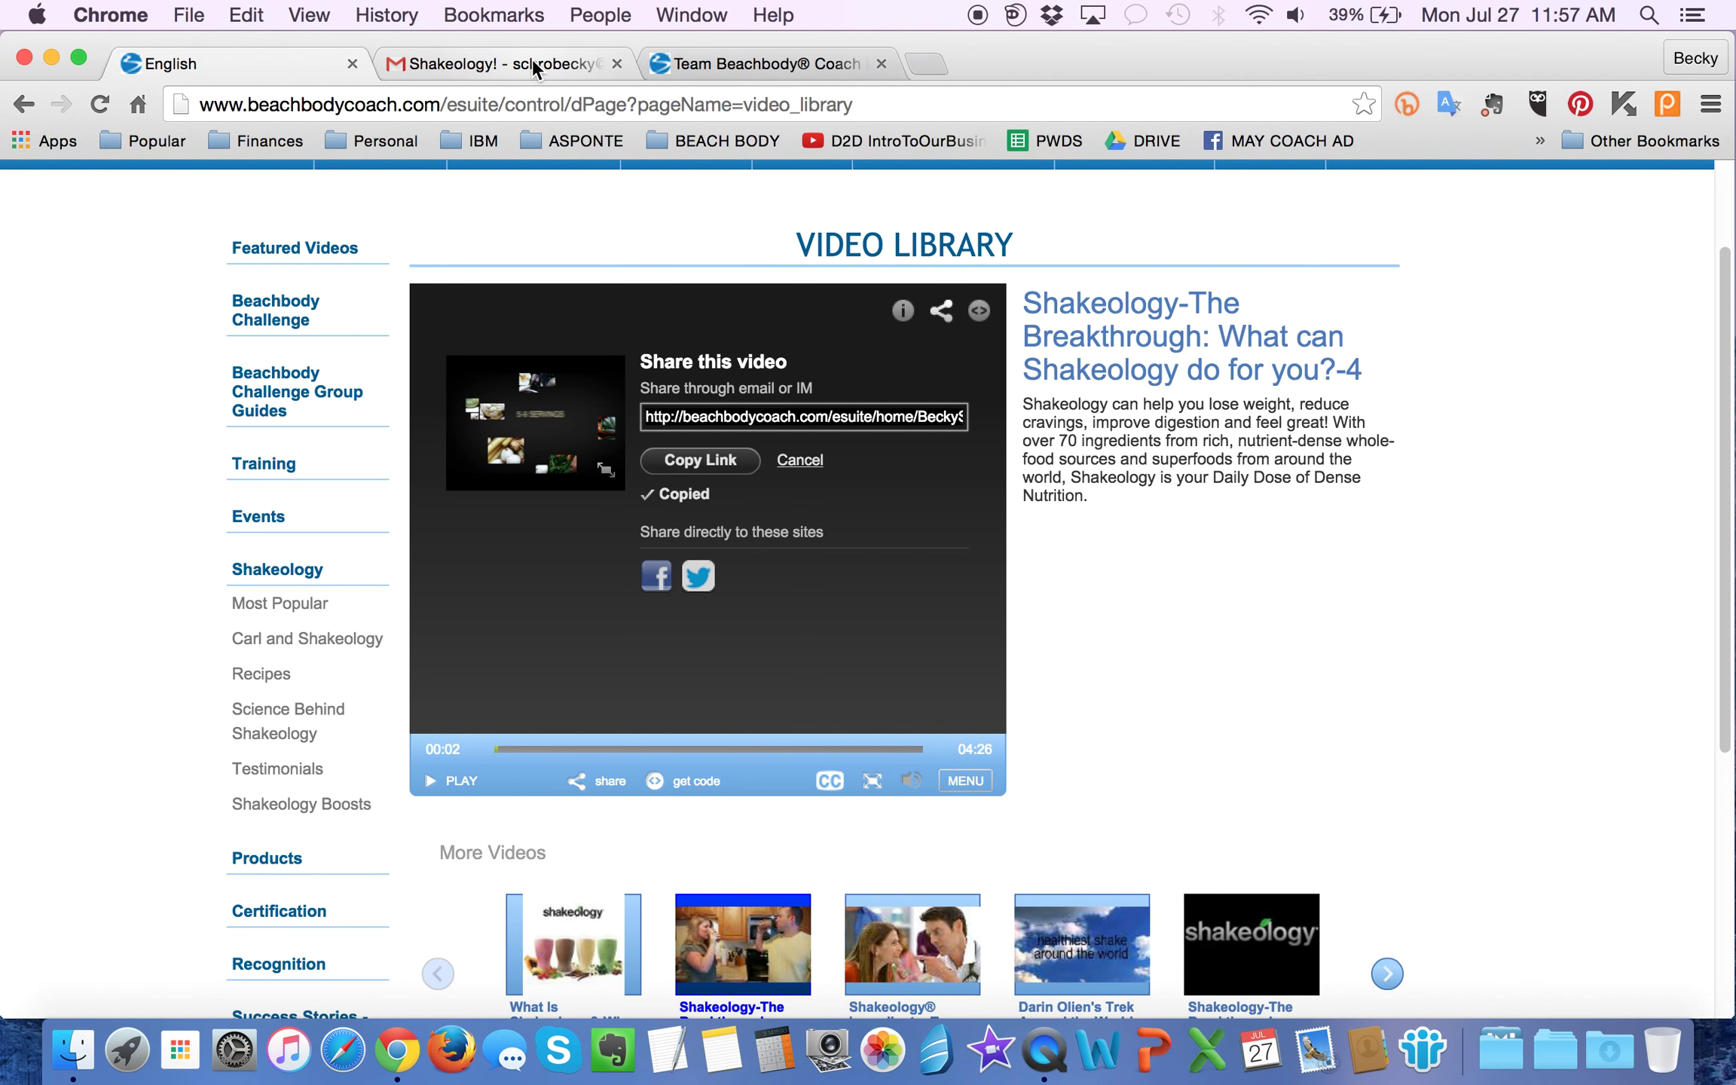
pyautogui.click(749, 61)
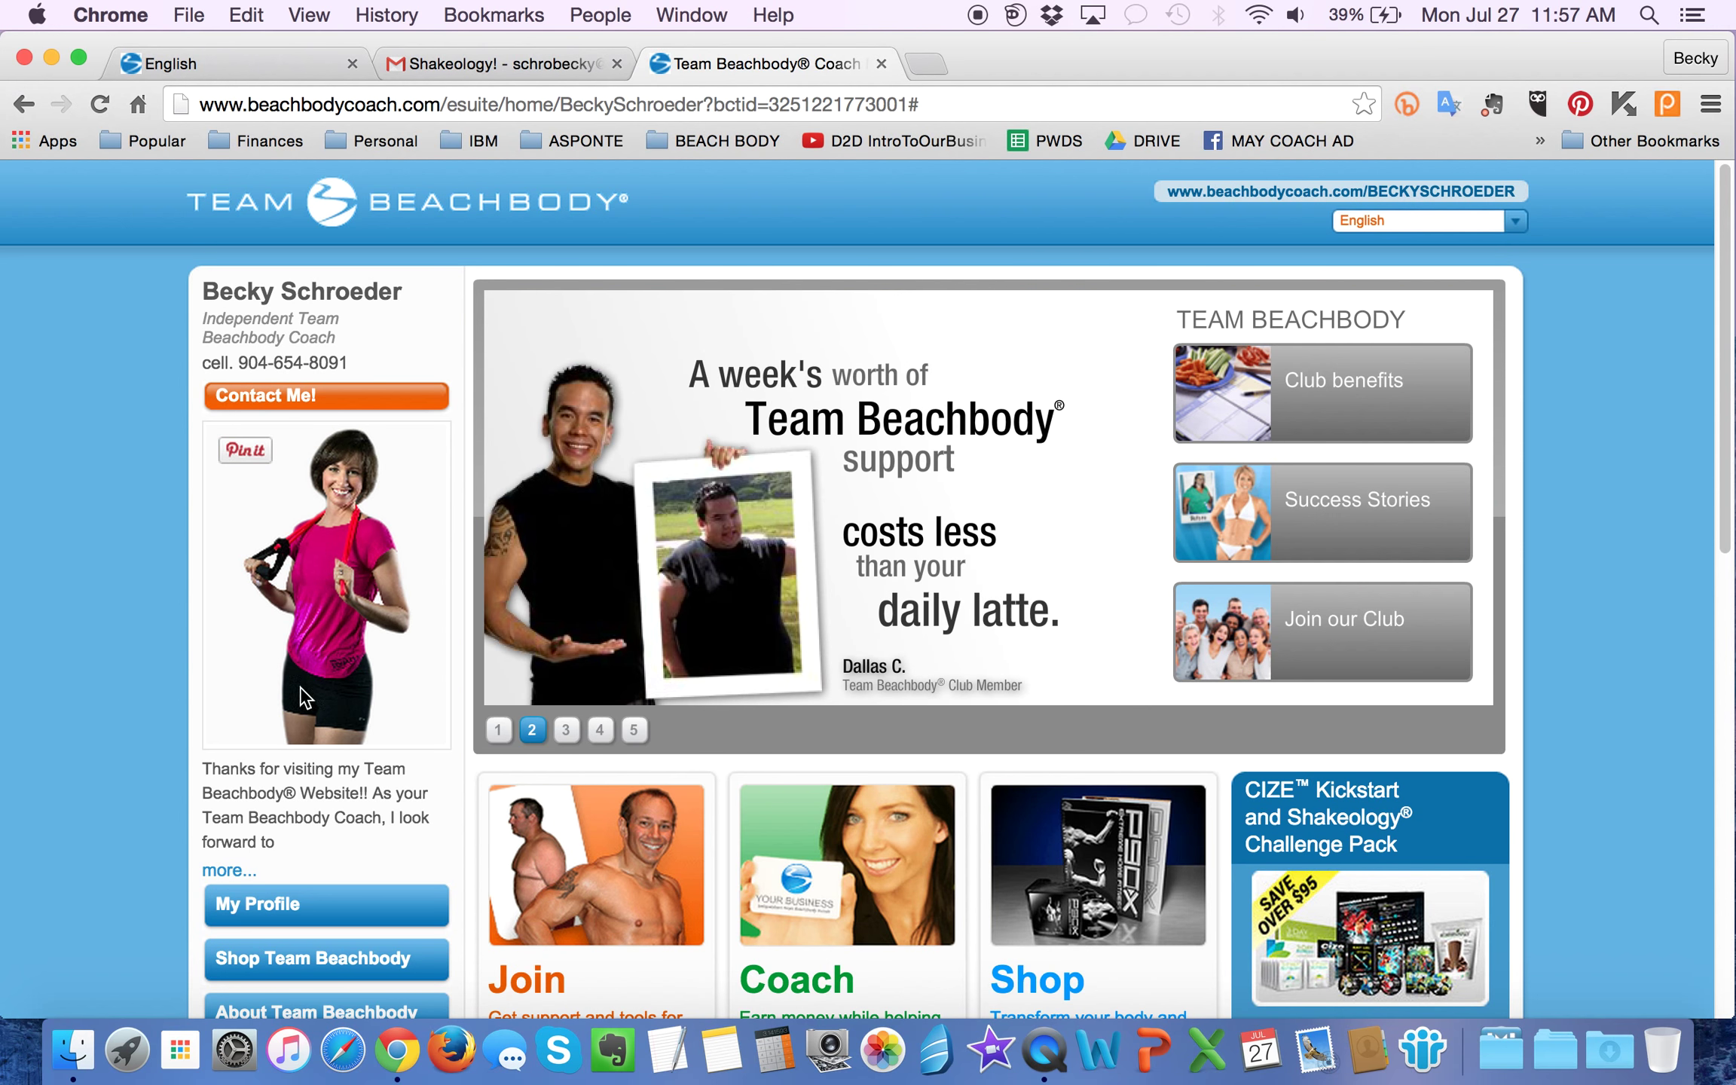